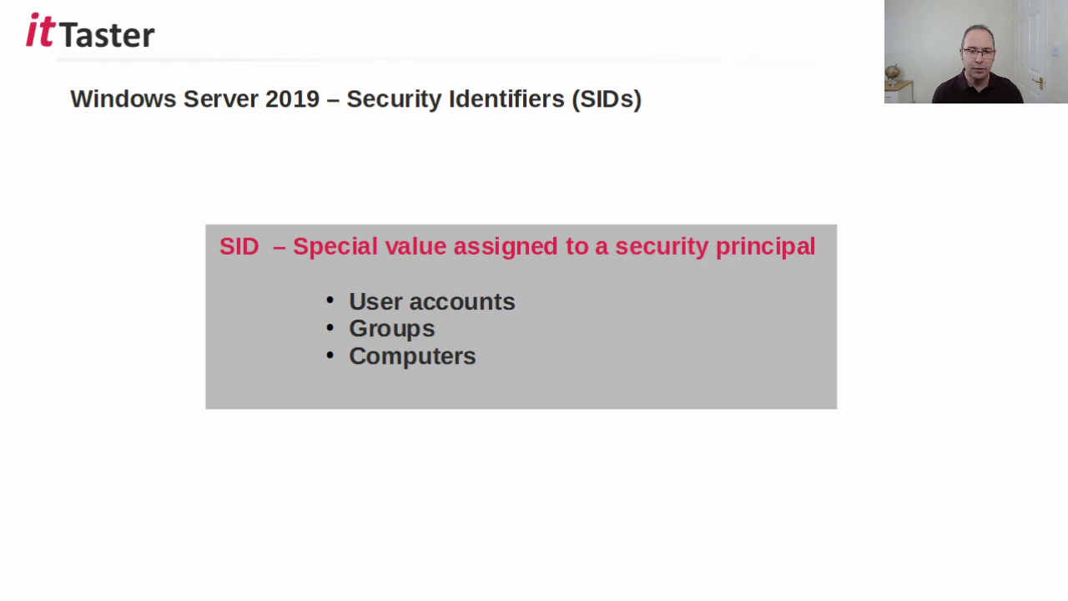
Step: Advance to the Creating A New User slide linking user Jon to his SID
{"action": "key", "text": "Right"}
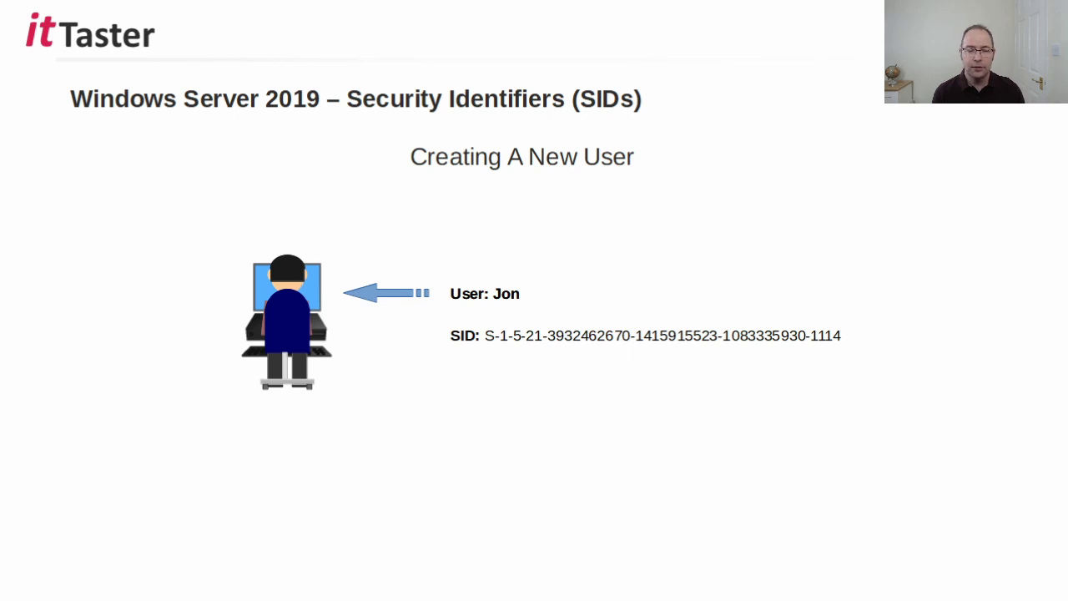
Step: Play the Authentication Process animations: sign-in to AD DS, access token returned to Jon, Resources access
{"action": "key", "text": "Right"}
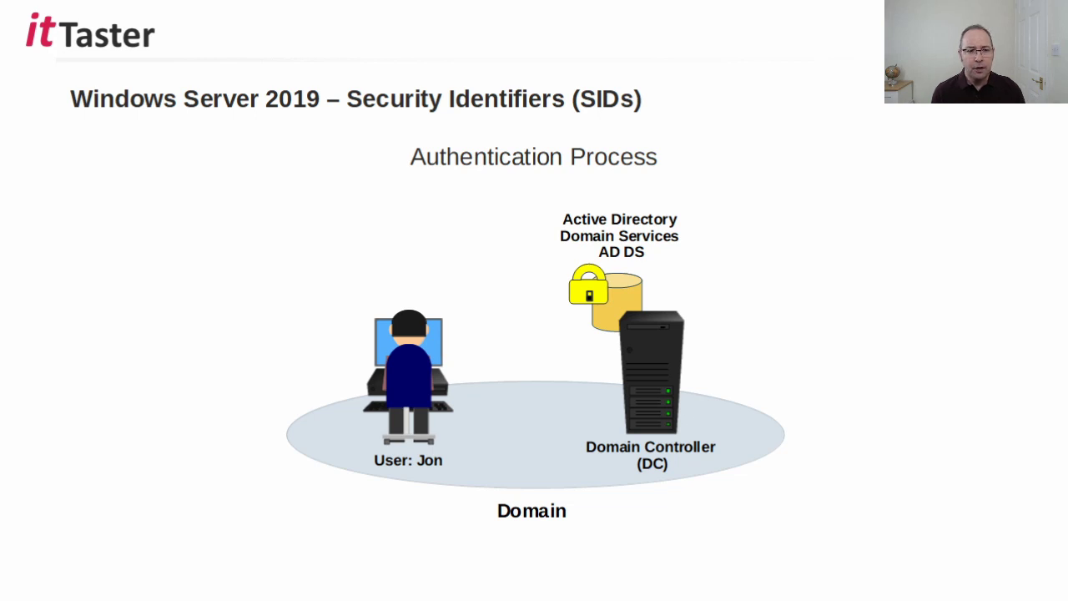
{"action": "key", "text": "Right"}
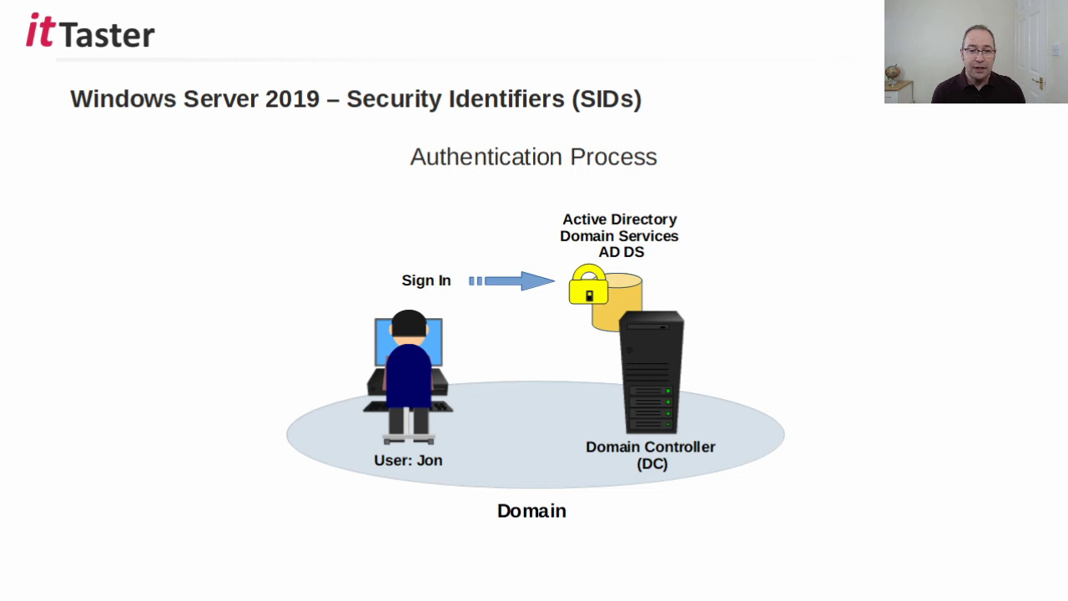
{"action": "key", "text": "Right"}
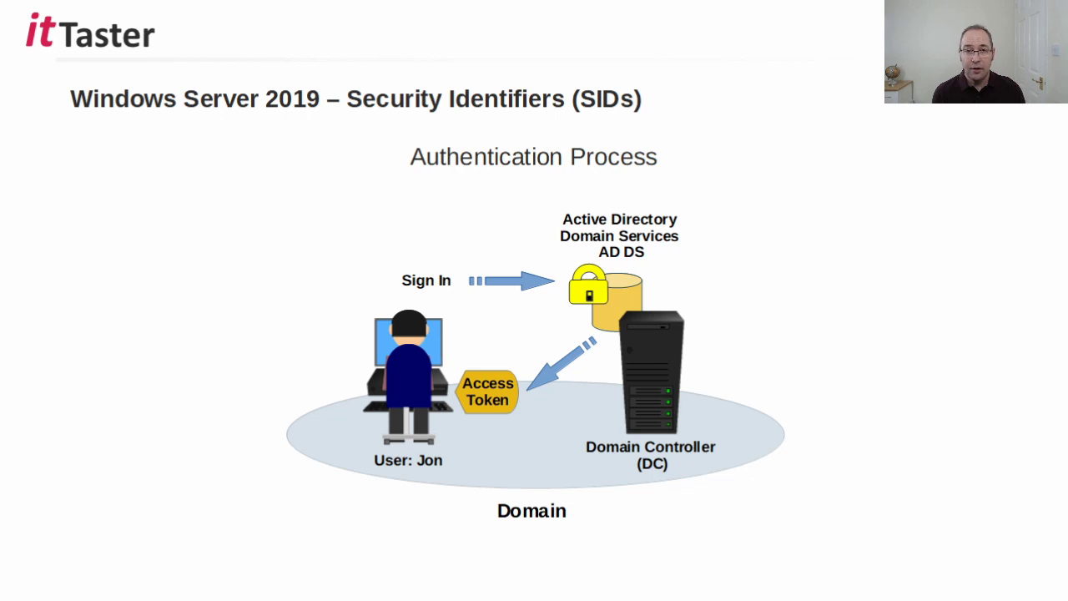
{"action": "key", "text": "Right"}
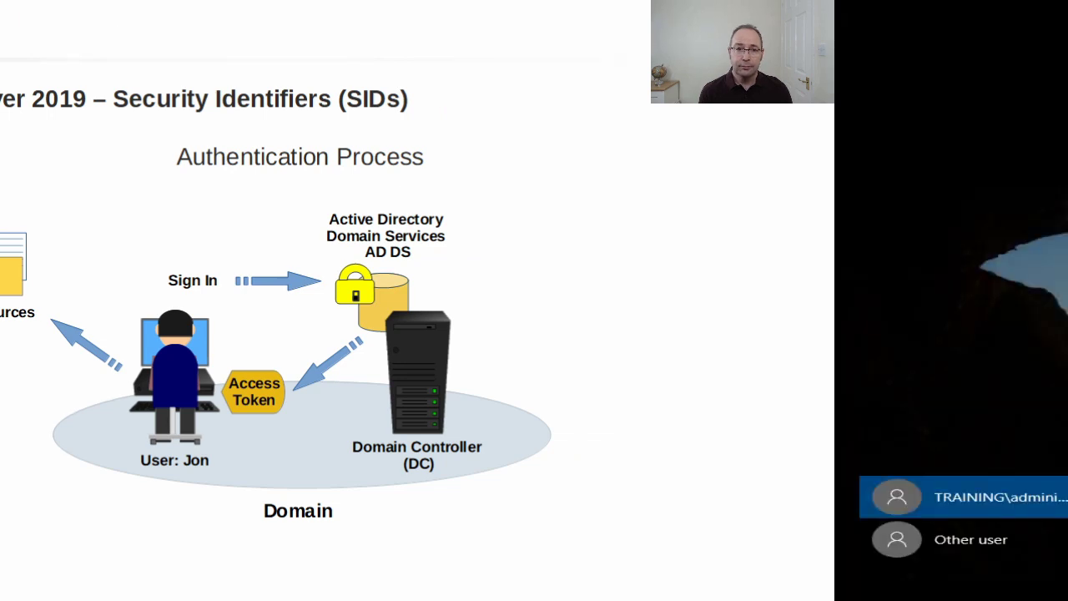
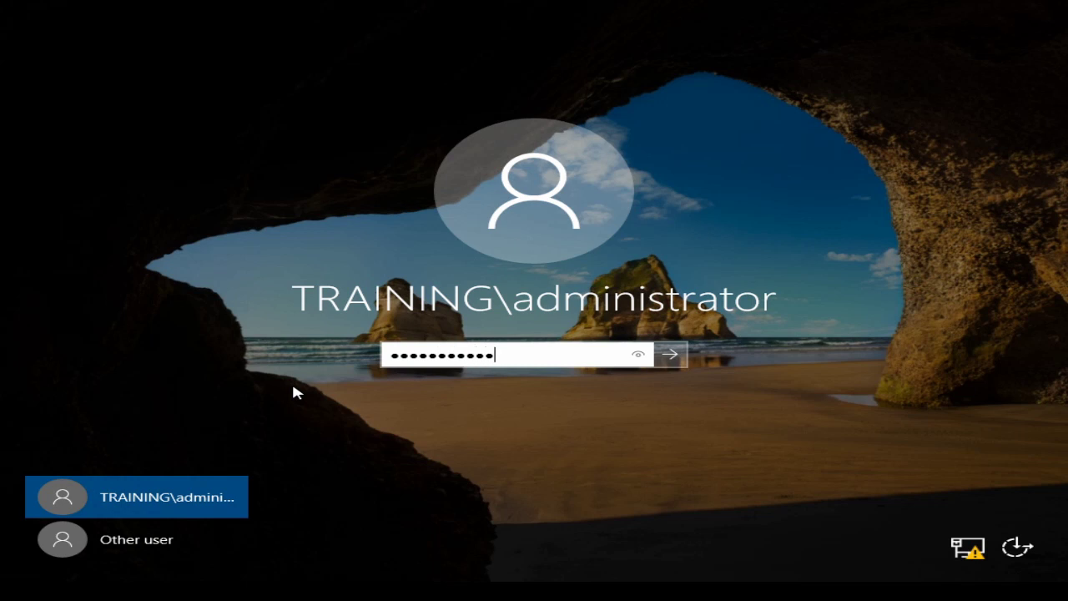
Step: Sign in to Windows Server 2019 with the domain administrator's password
{"action": "key", "text": "Return"}
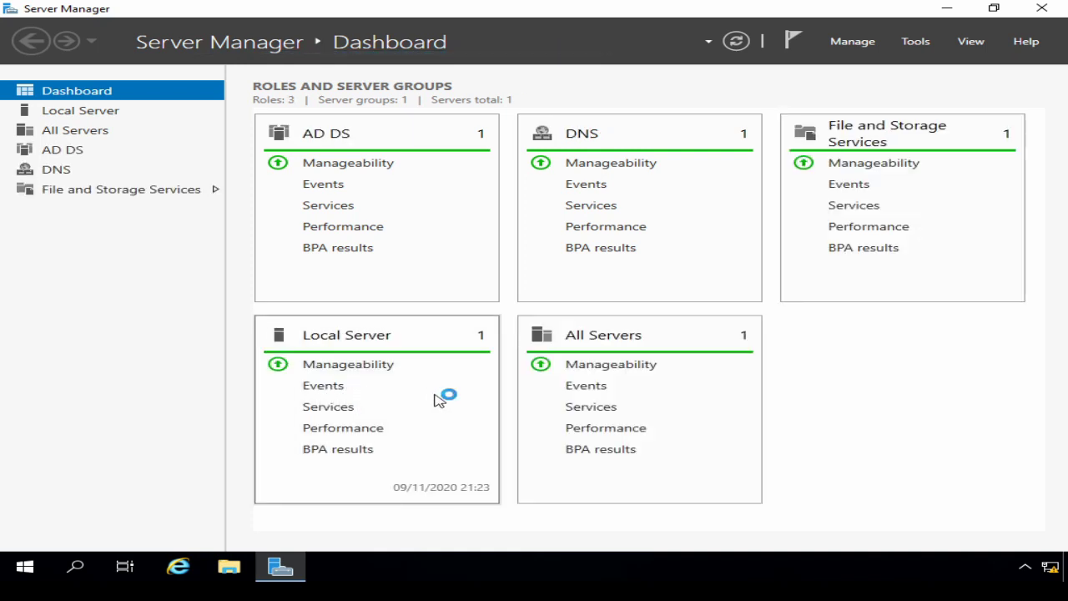
Step: Launch Active Directory Users and Computers from Server Manager's Tools menu
{"action": "left_click", "coordinate": [915, 40]}
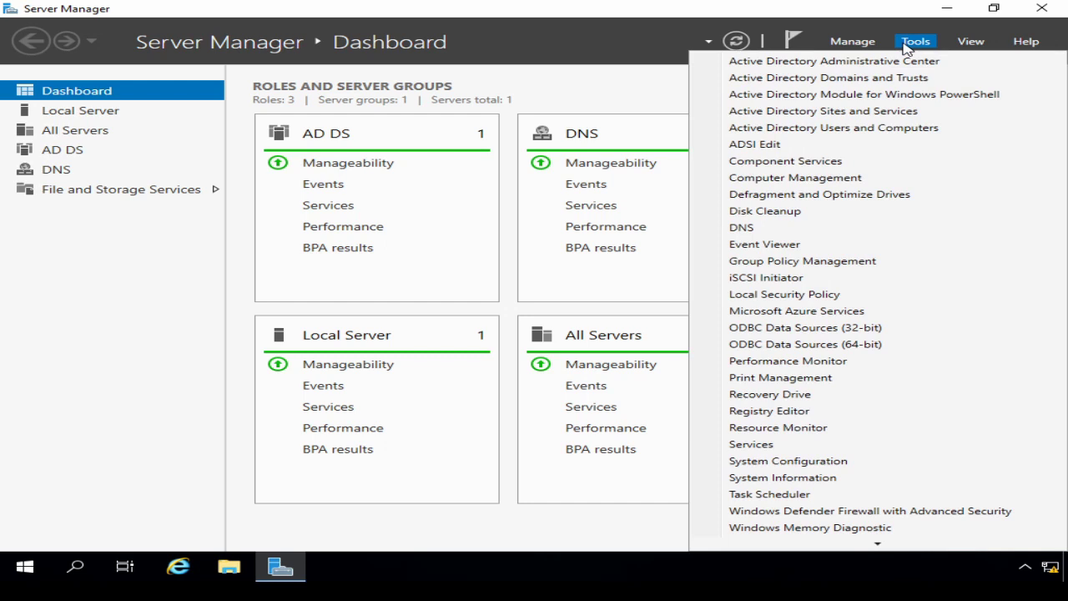
{"action": "left_click", "coordinate": [830, 134]}
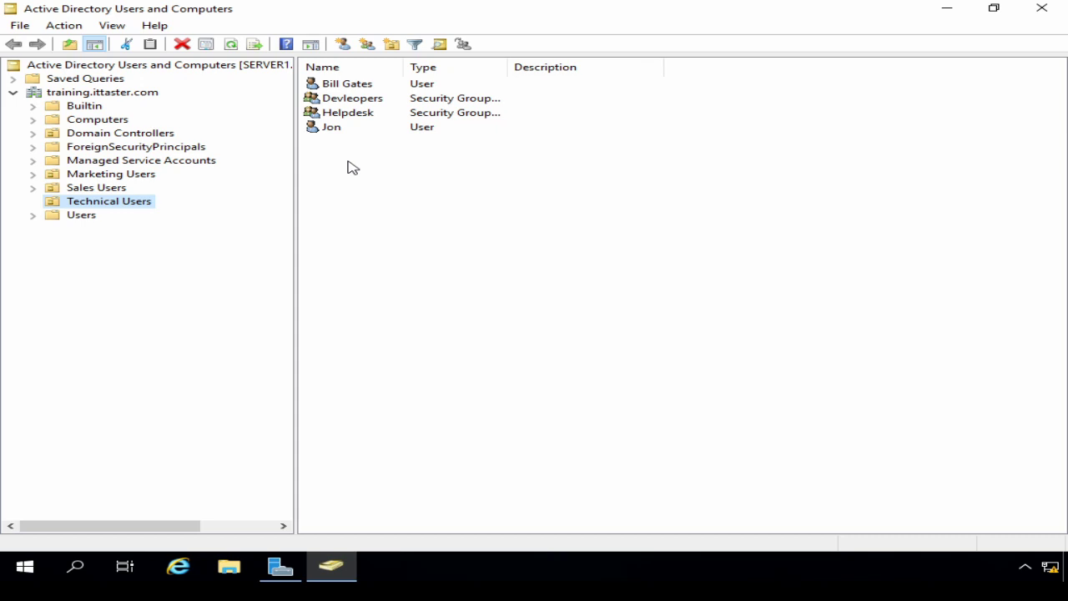
{"action": "left_click", "coordinate": [78, 567]}
Step: Launch Windows PowerShell from search and shrink its window
{"action": "type", "text": "pow"}
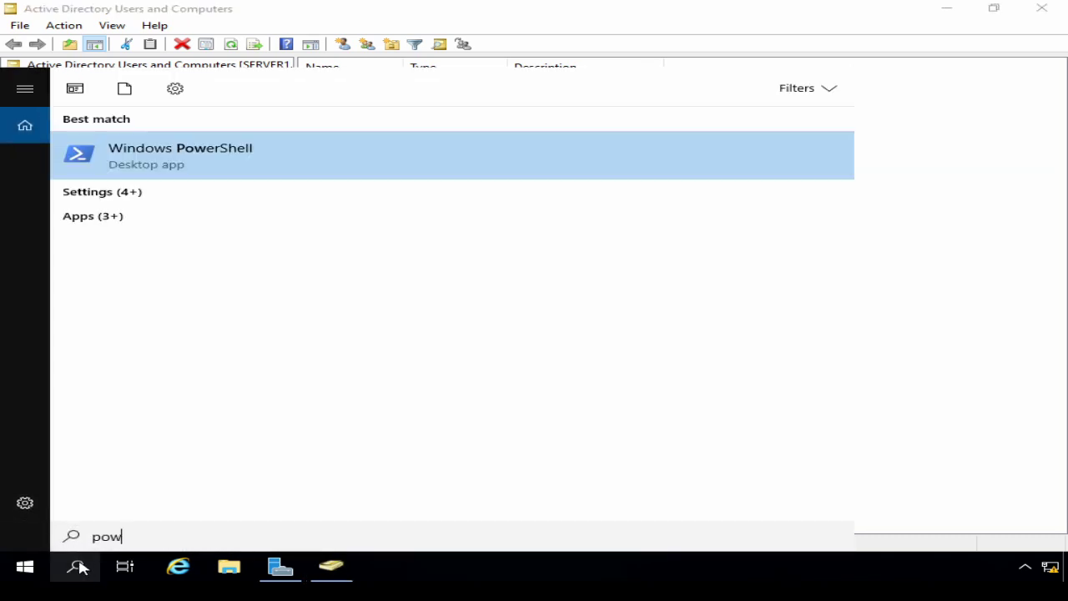
{"action": "type", "text": "ershell"}
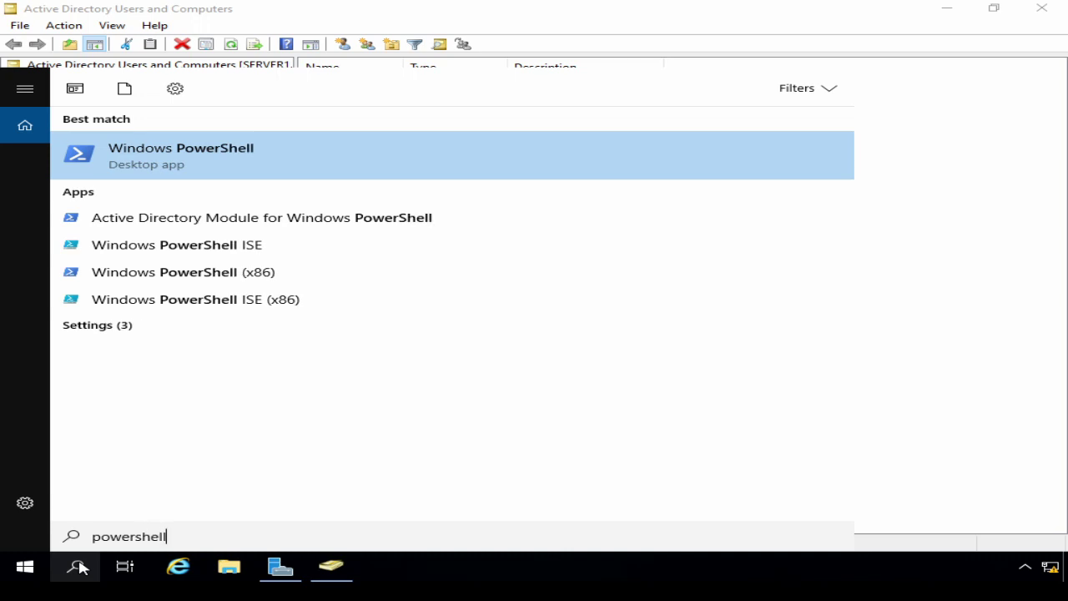
{"action": "key", "text": "Return"}
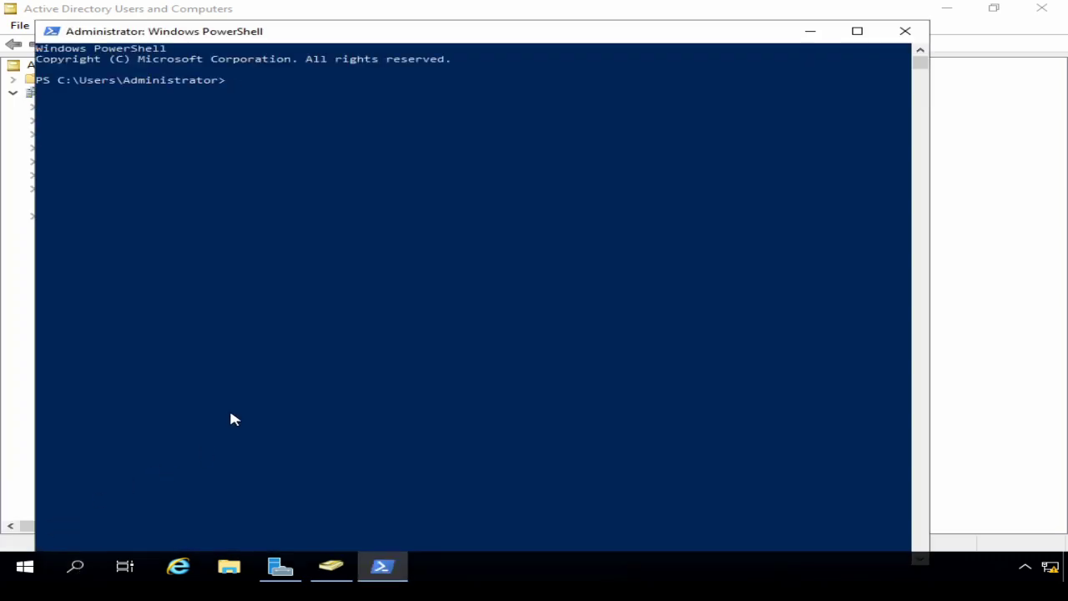
{"action": "left_click_drag", "start_coordinate": [405, 21], "coordinate": [505, 41]}
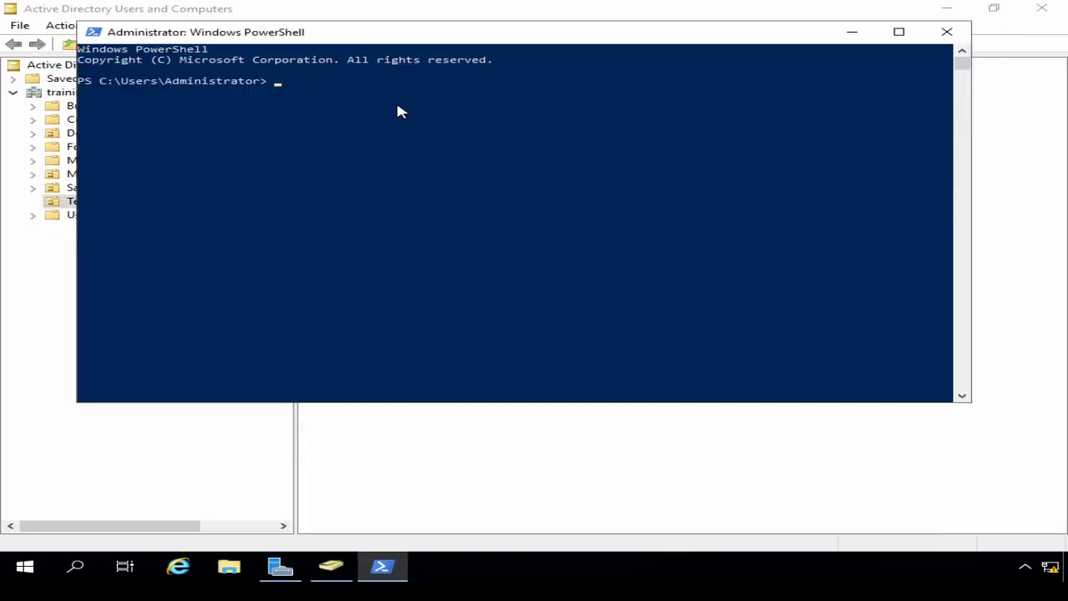
Step: Run Get-ADUser -Identity jon -Properties * to list all of jon's properties
{"action": "type", "text": "Get-ADUser -Iden"}
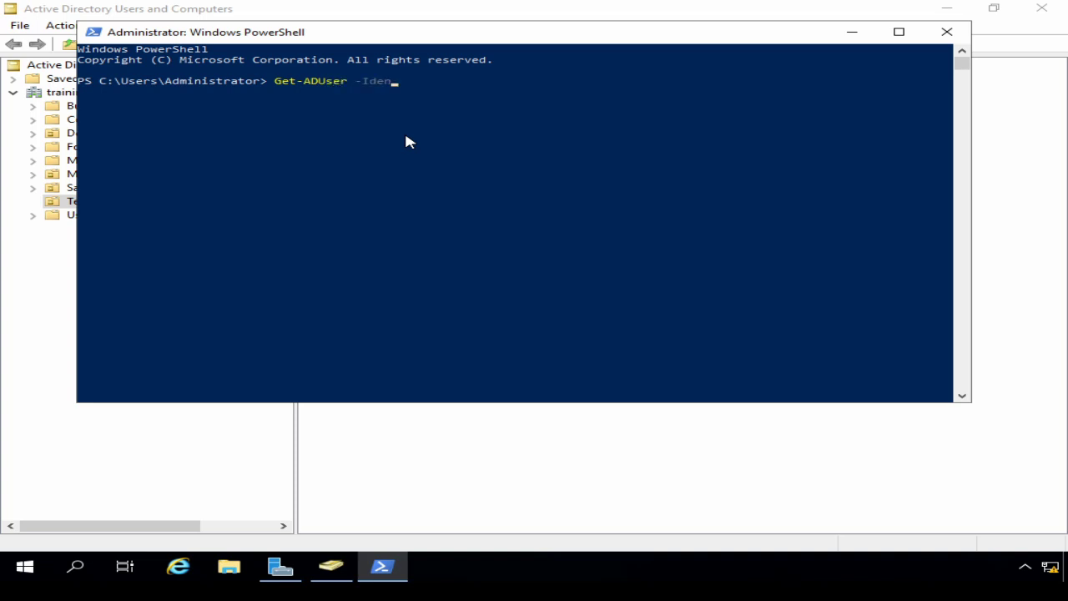
{"action": "key", "text": "Tab"}
{"action": "type", "text": "jon -Properties"}
{"action": "type", "text": "*"}
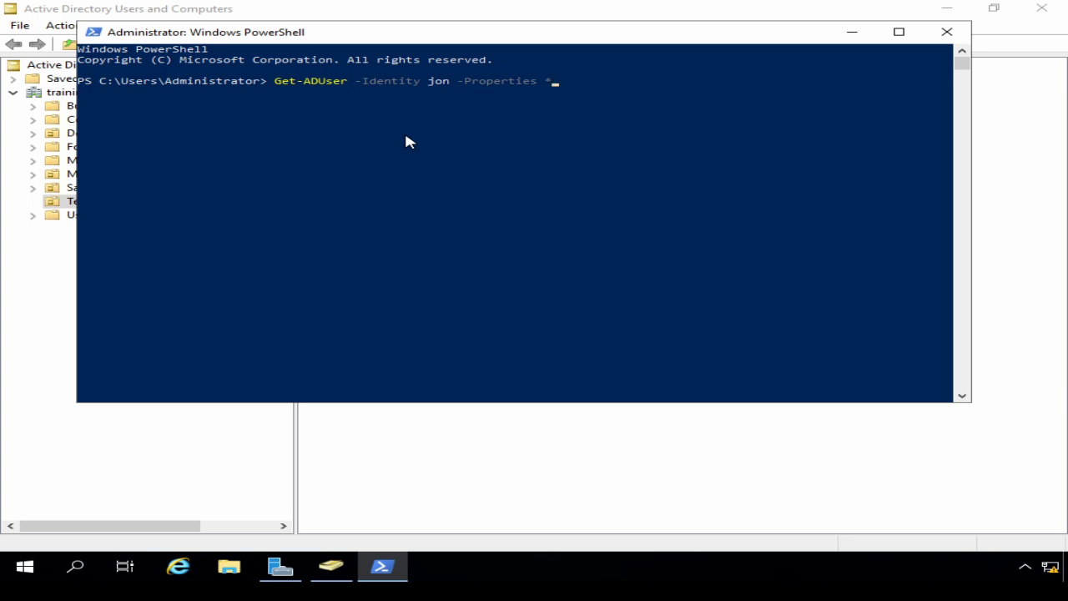
{"action": "key", "text": "Return"}
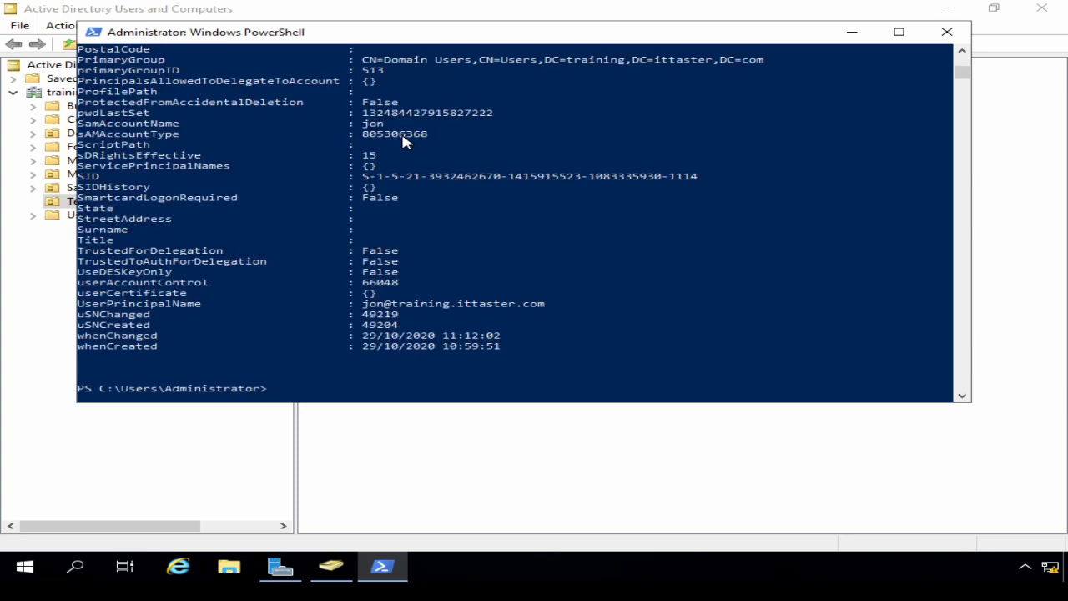
Step: Copy jon's output rows from Name through objectSid
{"action": "scroll", "coordinate": [328, 291], "scroll_direction": "up", "scroll_amount": 8}
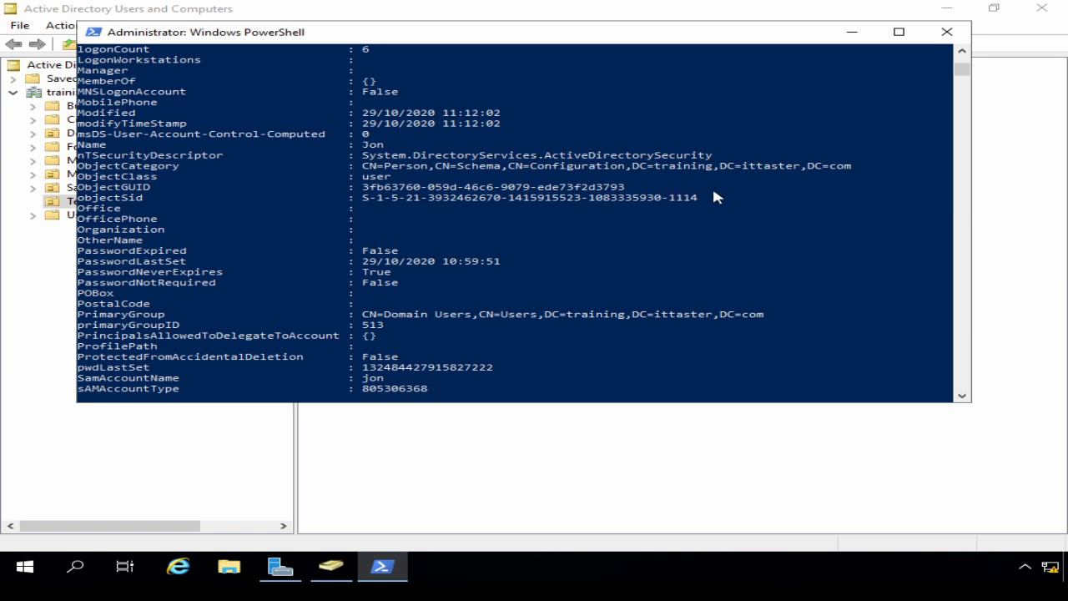
{"action": "left_click_drag", "start_coordinate": [717, 198], "coordinate": [70, 144]}
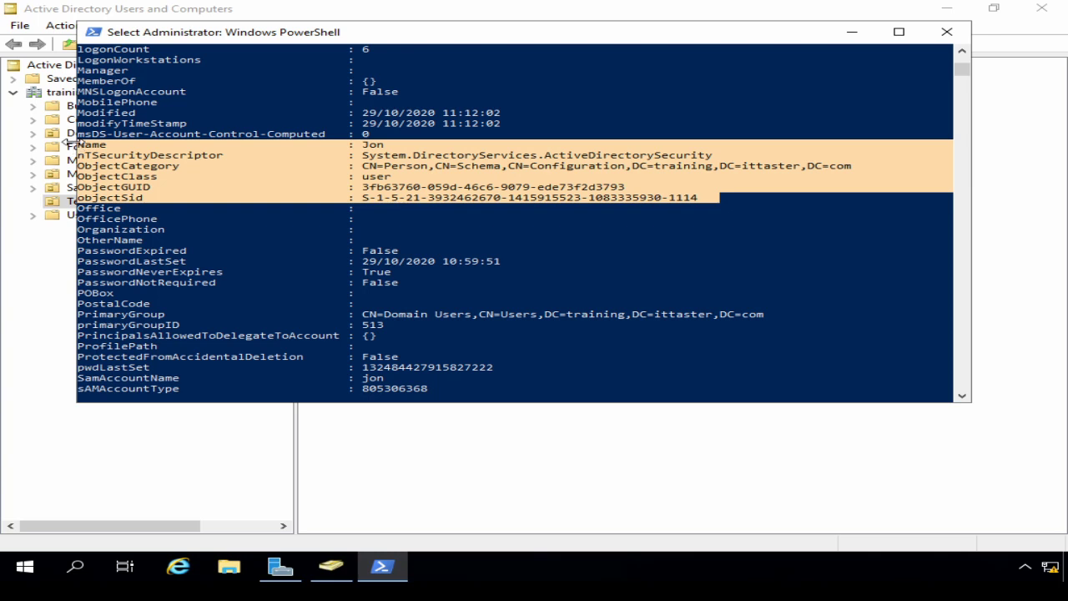
{"action": "key", "text": "ctrl+c"}
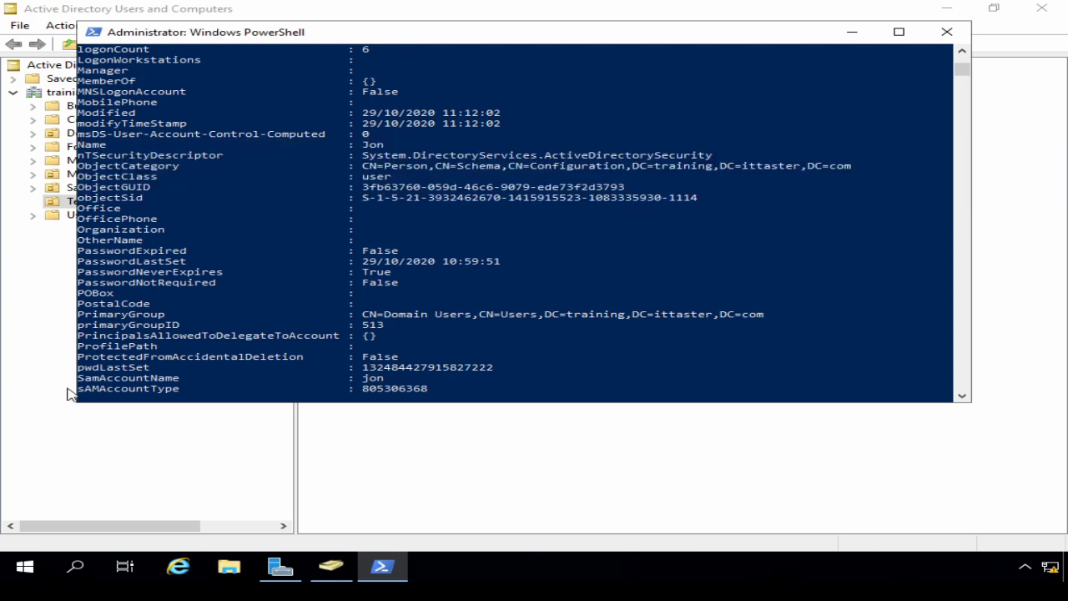
Step: Paste jon's Name-to-objectSid rows into a new Notepad document
{"action": "left_click", "coordinate": [73, 568]}
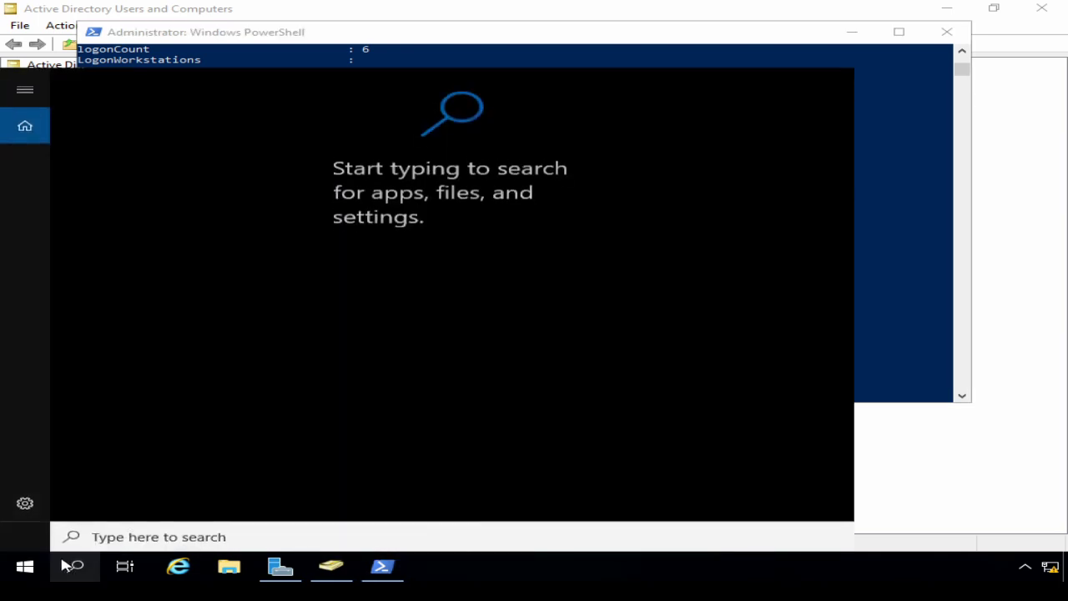
{"action": "type", "text": "notepa"}
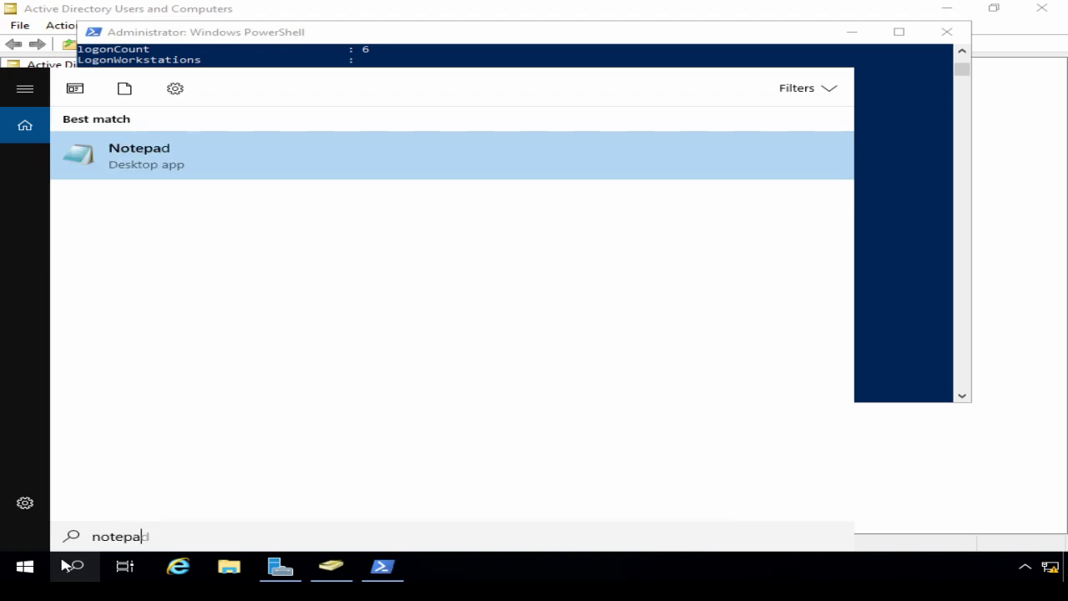
{"action": "type", "text": "d"}
{"action": "key", "text": "Return"}
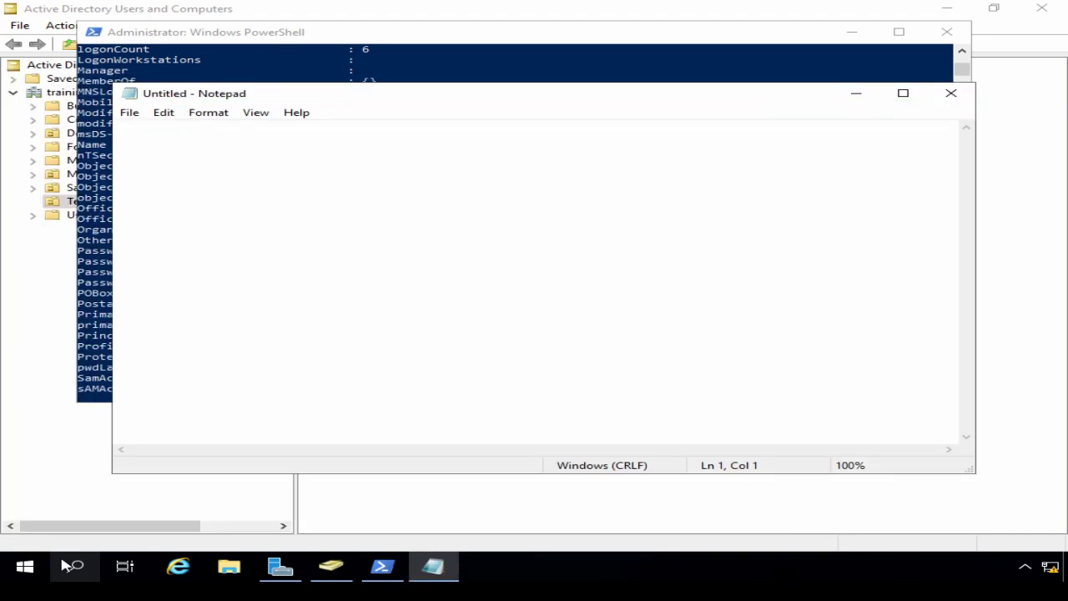
{"action": "key", "text": "ctrl+v"}
{"action": "key", "text": "Return"}
{"action": "key", "text": "Return"}
{"action": "key", "text": "Return"}
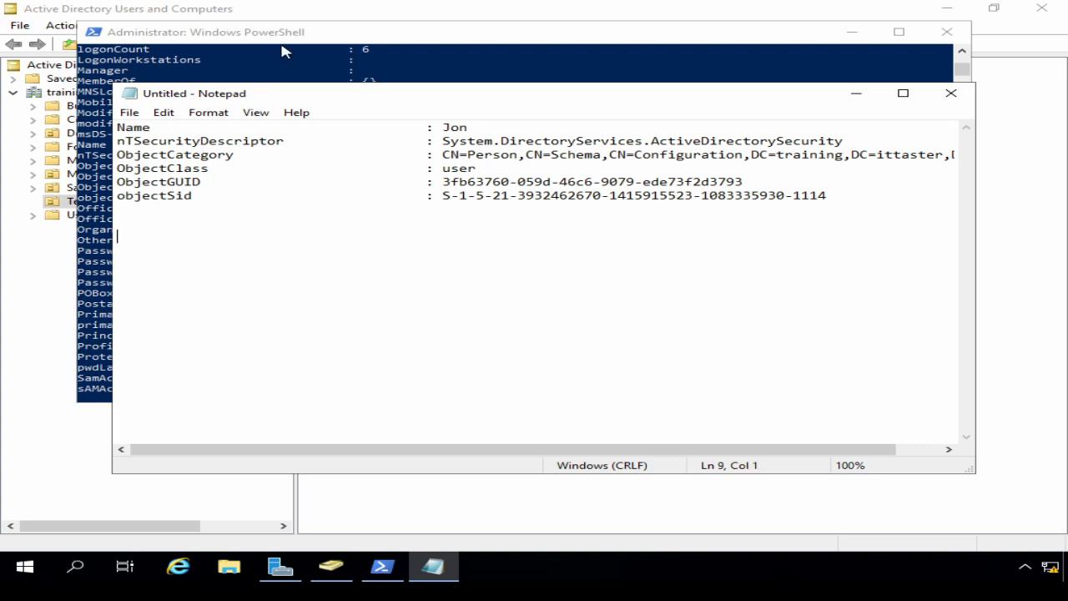
Step: Recall the Get-ADUser command in PowerShell and delete 'jon' from it
{"action": "left_click", "coordinate": [282, 52]}
{"action": "key", "text": "Up"}
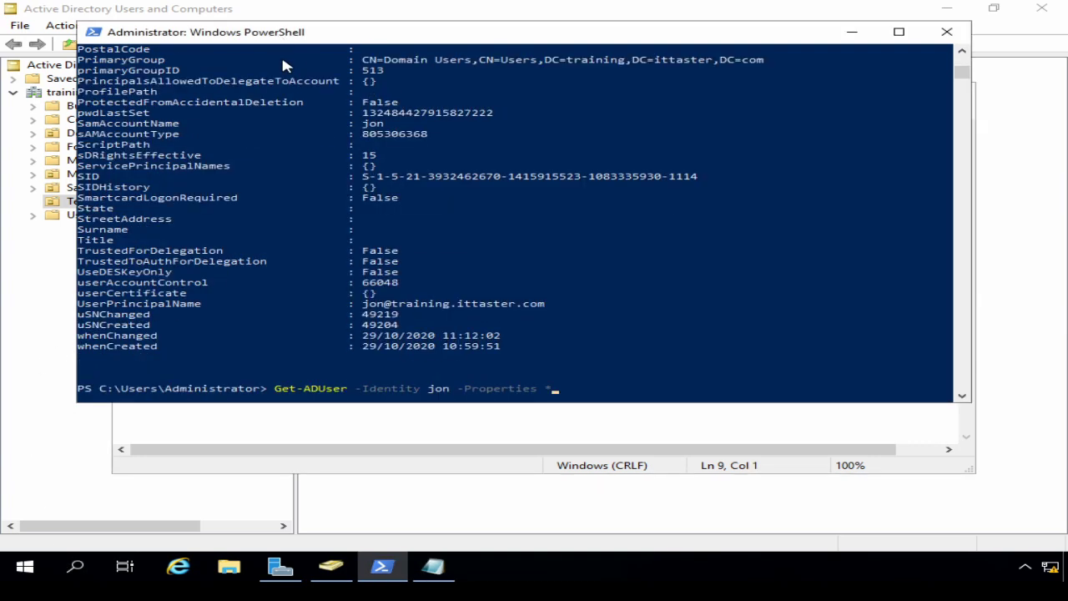
{"action": "key", "text": "Left"}
{"action": "key", "text": "Left"}
{"action": "key", "text": "Left"}
{"action": "key", "text": "Left"}
{"action": "key", "text": "Left"}
{"action": "key", "text": "Left"}
{"action": "key", "text": "BackSpace"}
{"action": "key", "text": "BackSpace"}
{"action": "key", "text": "BackSpace"}
Step: Run Get-ADUser -Identity bill -Properties * and copy Bill Gates' Name-through-objectSid rows
{"action": "type", "text": "bill"}
{"action": "key", "text": "Return"}
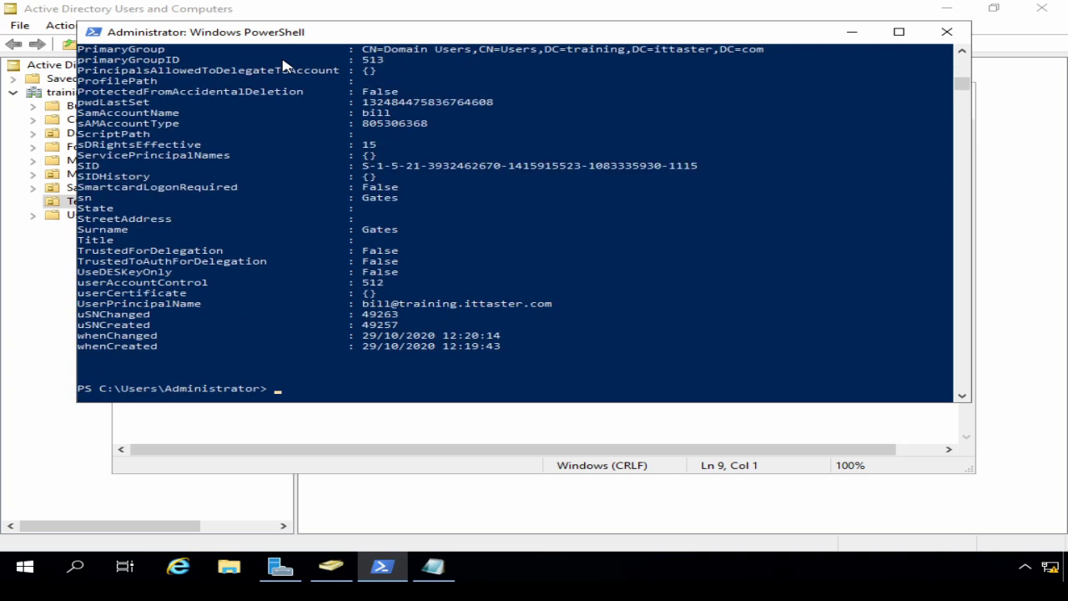
{"action": "scroll", "coordinate": [350, 191], "scroll_direction": "up", "scroll_amount": 9}
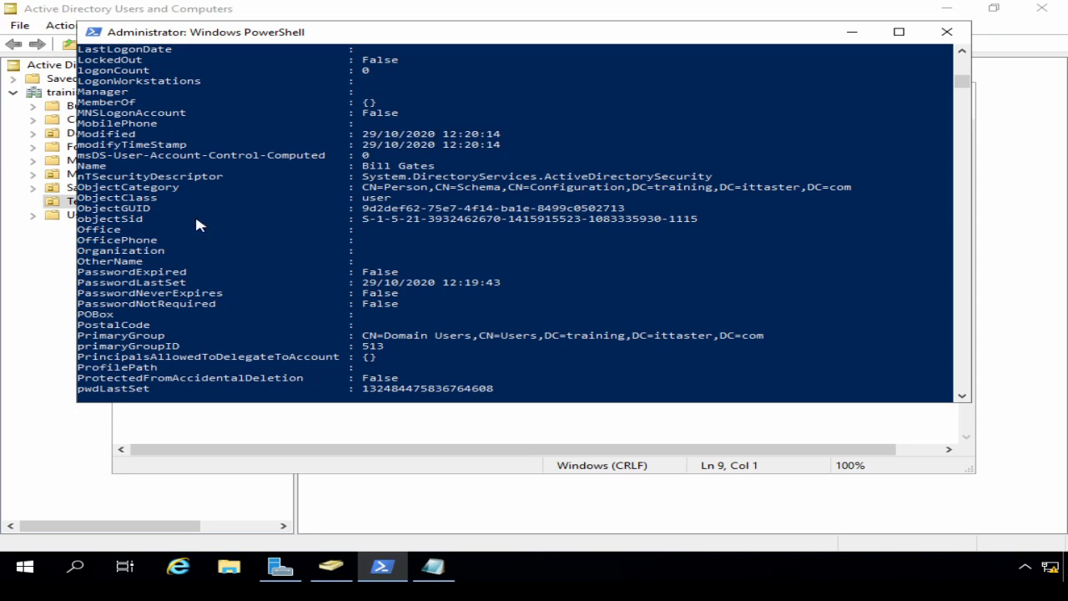
{"action": "left_click_drag", "start_coordinate": [719, 218], "coordinate": [66, 167]}
{"action": "key", "text": "Return"}
Step: Paste Bill Gates' rows under Jon's in Notepad and highlight the shared domain part of Jon's SID
{"action": "left_click", "coordinate": [167, 432]}
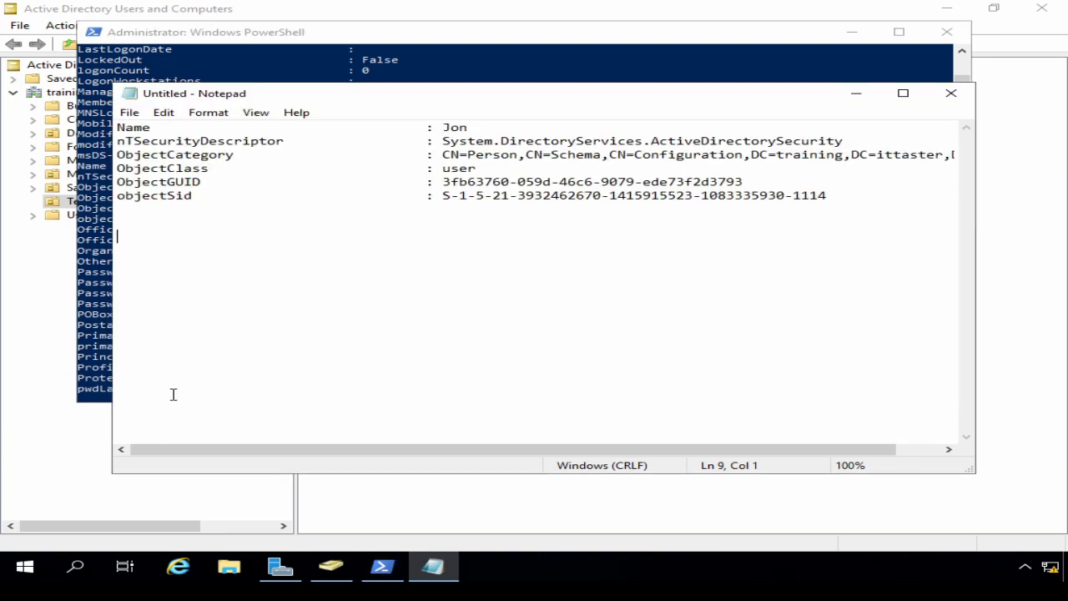
{"action": "key", "text": "ctrl+v"}
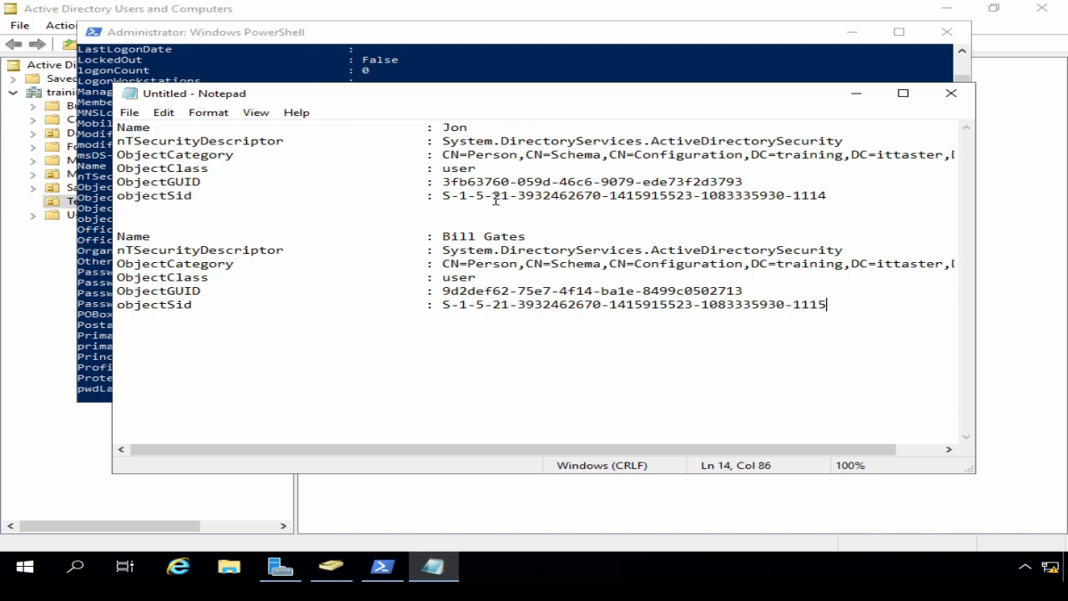
{"action": "left_click_drag", "start_coordinate": [490, 195], "coordinate": [785, 195]}
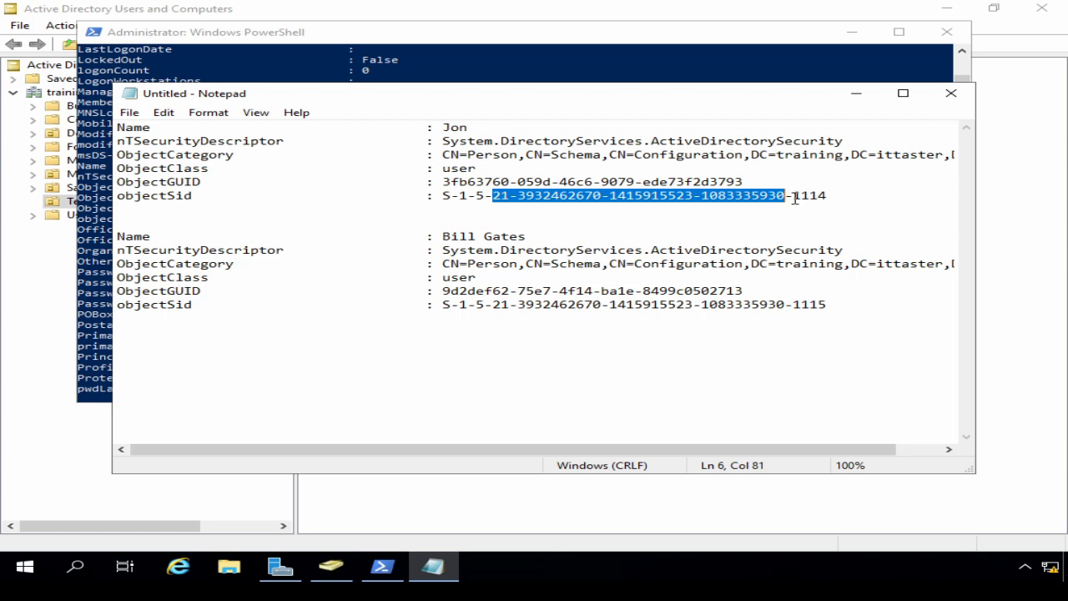
Step: Highlight the differing SID endings 1114 and 1115, then switch to Active Directory Users and Computers
{"action": "left_click_drag", "start_coordinate": [790, 197], "coordinate": [830, 198]}
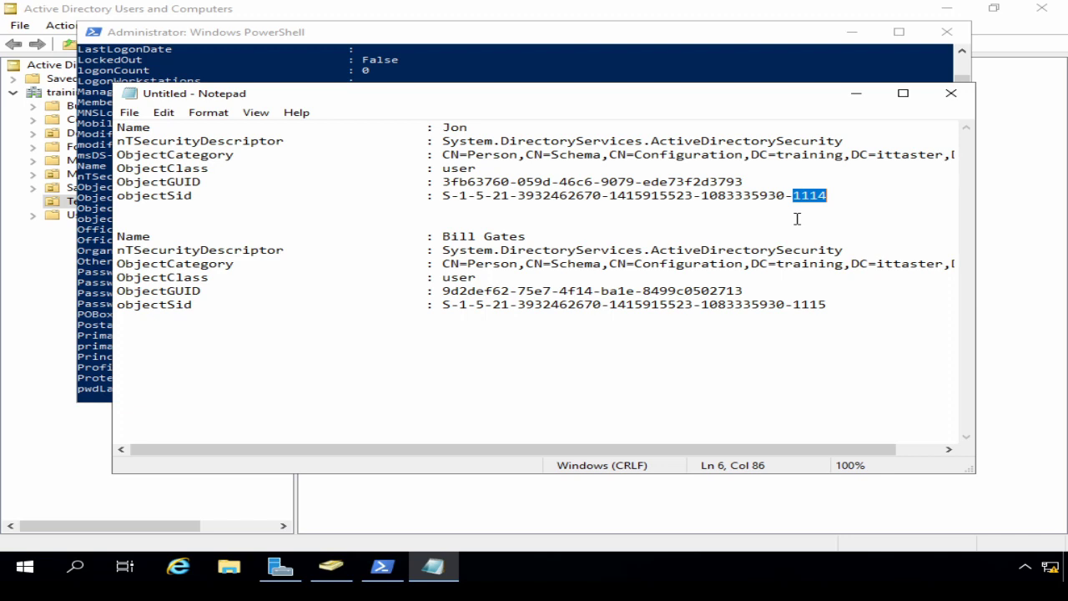
{"action": "left_click", "coordinate": [794, 304]}
{"action": "double_click", "coordinate": [810, 303]}
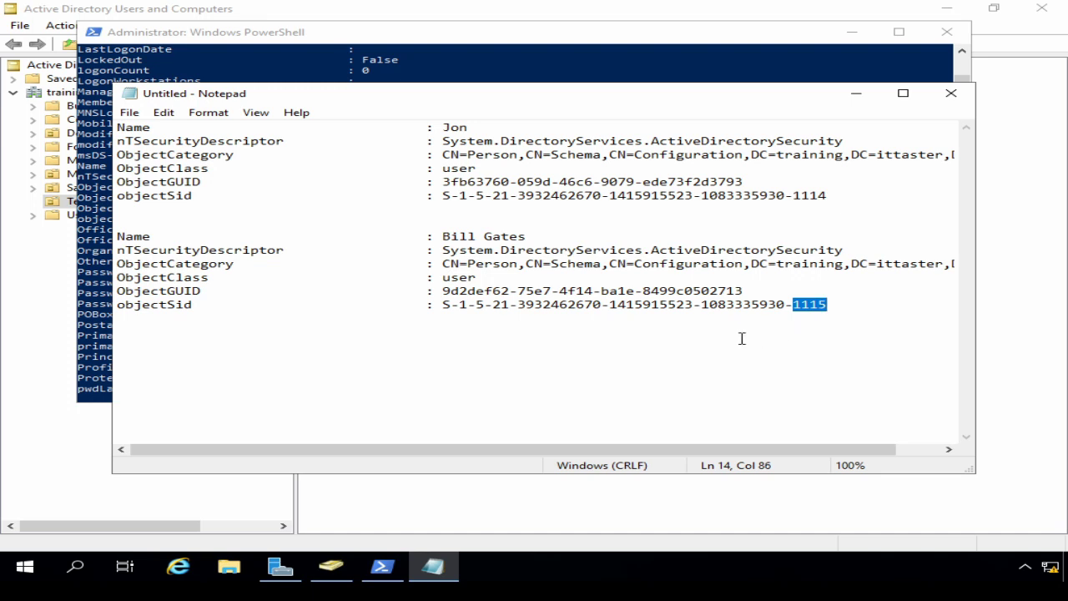
{"action": "left_click", "coordinate": [334, 569]}
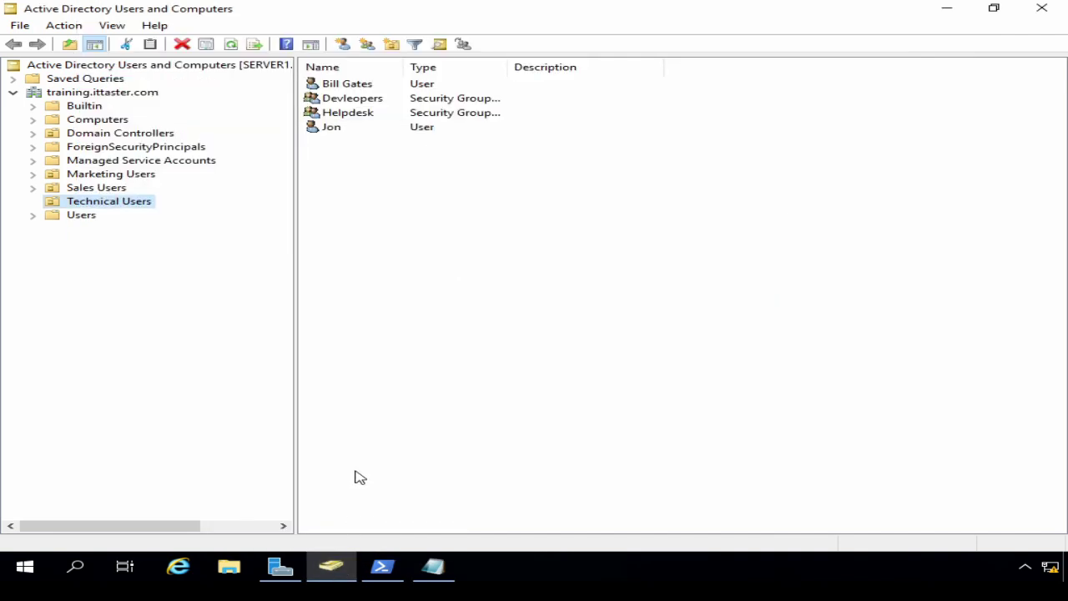
Step: Start a new user in Technical Users with first name Melinda and logon name melinda
{"action": "right_click", "coordinate": [114, 204]}
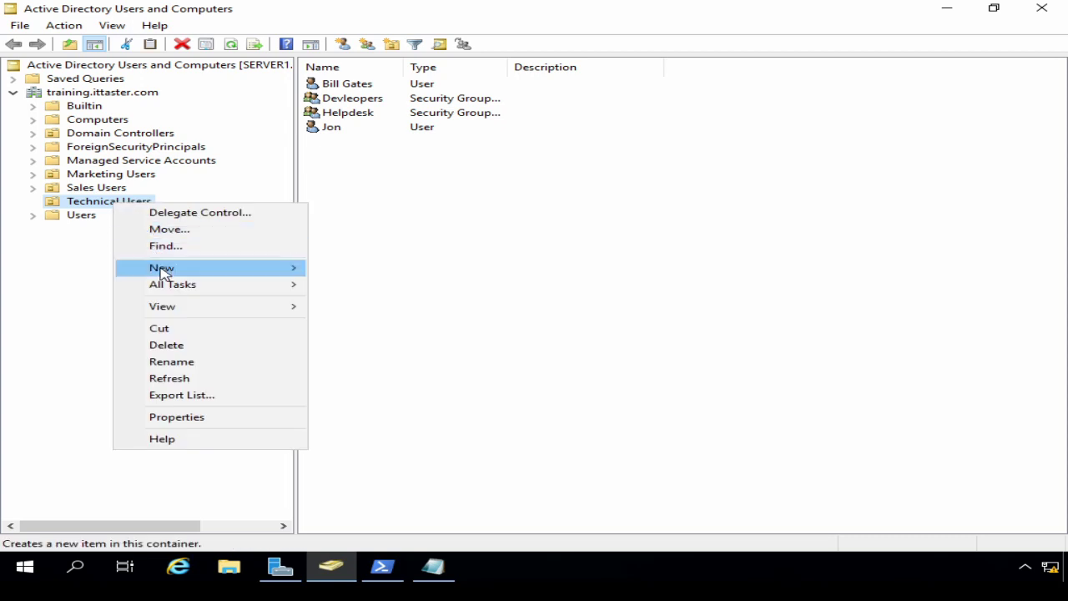
{"action": "mouse_move", "coordinate": [163, 272]}
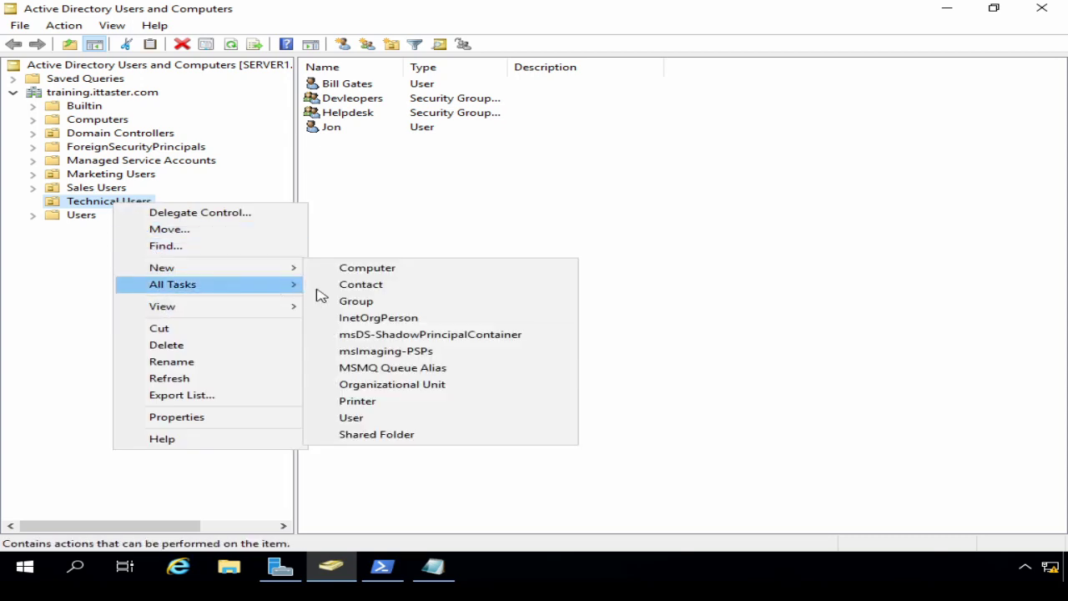
{"action": "left_click", "coordinate": [362, 420]}
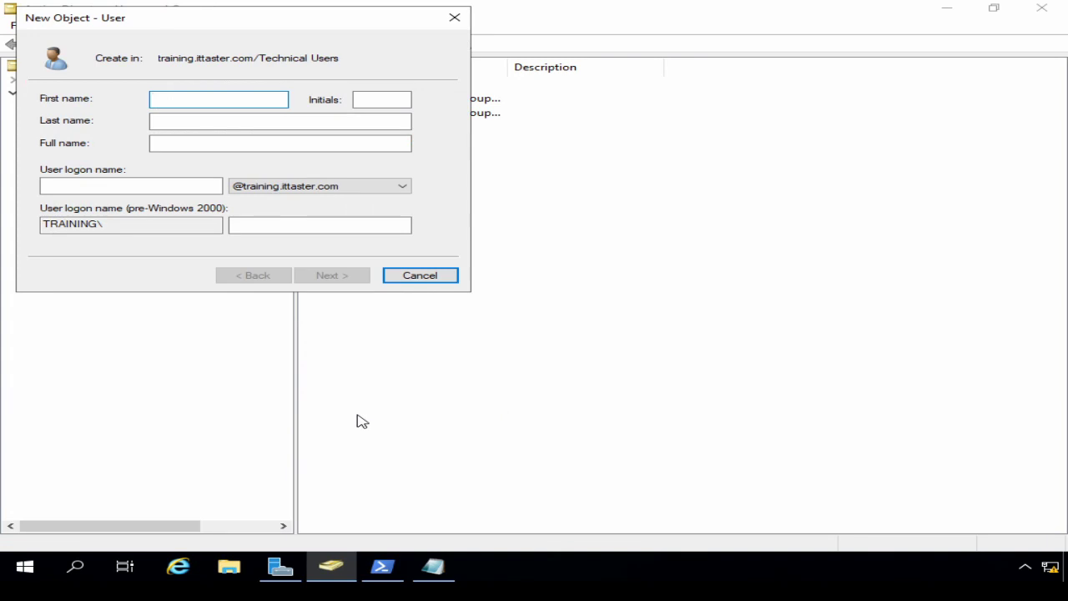
{"action": "type", "text": "Melinda"}
{"action": "key", "text": "Tab"}
{"action": "key", "text": "Tab"}
{"action": "key", "text": "Tab"}
{"action": "key", "text": "Tab"}
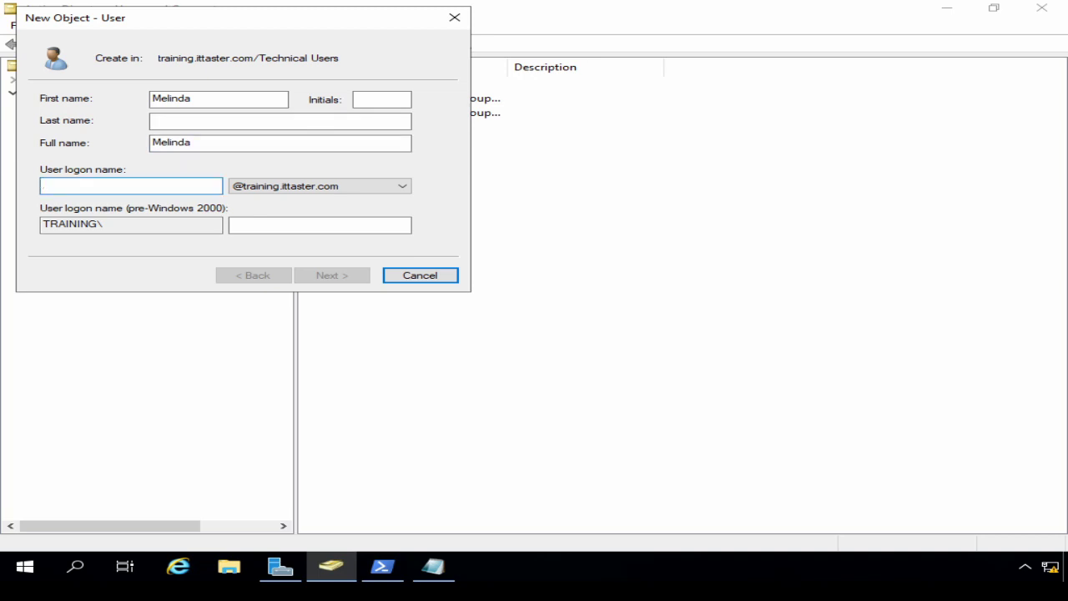
{"action": "type", "text": "melinda"}
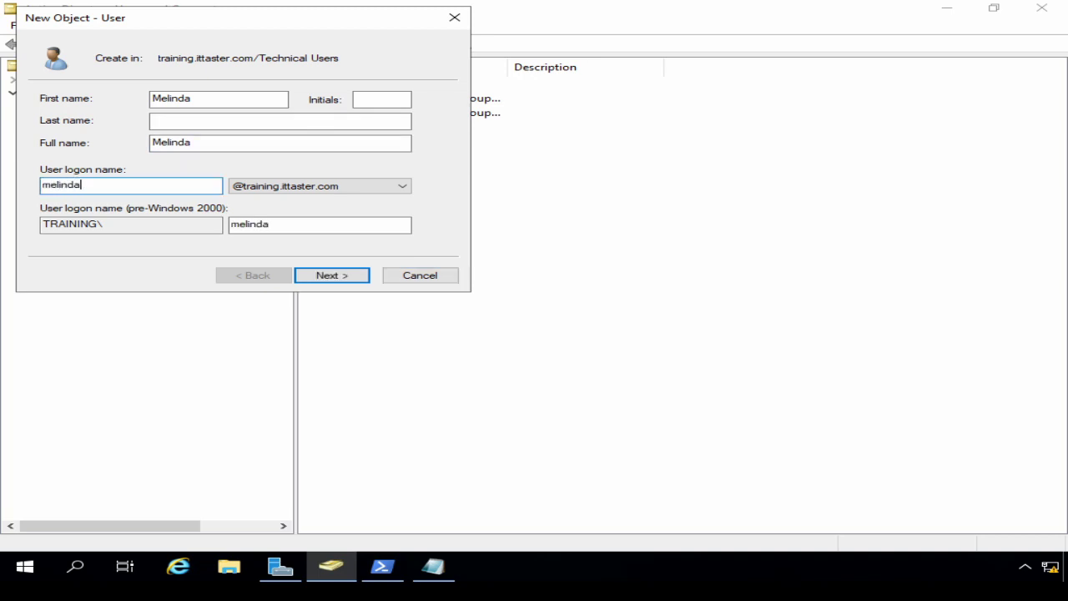
{"action": "left_click", "coordinate": [329, 278]}
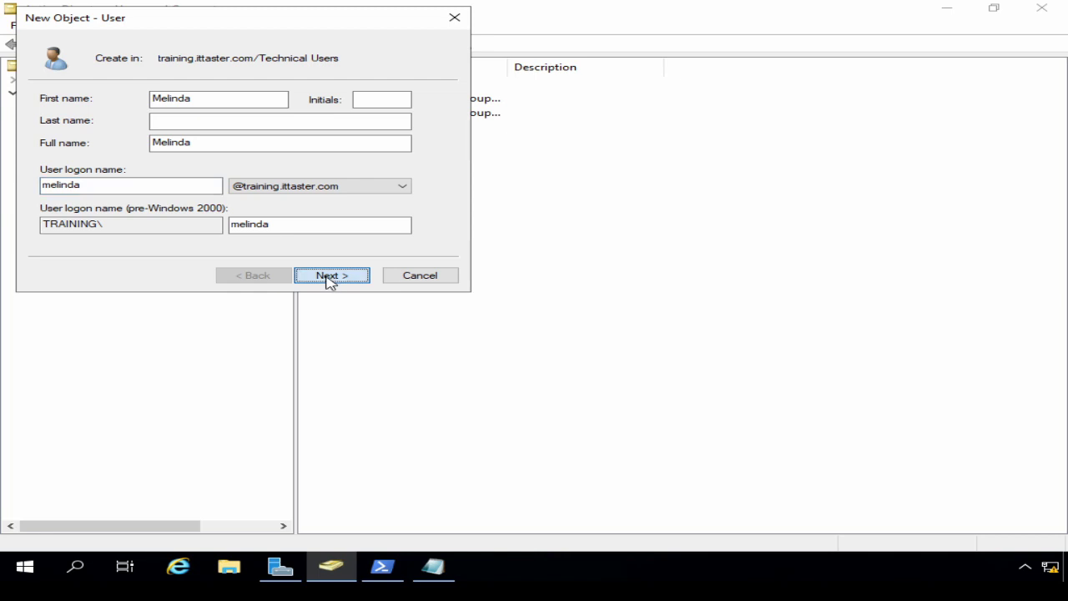
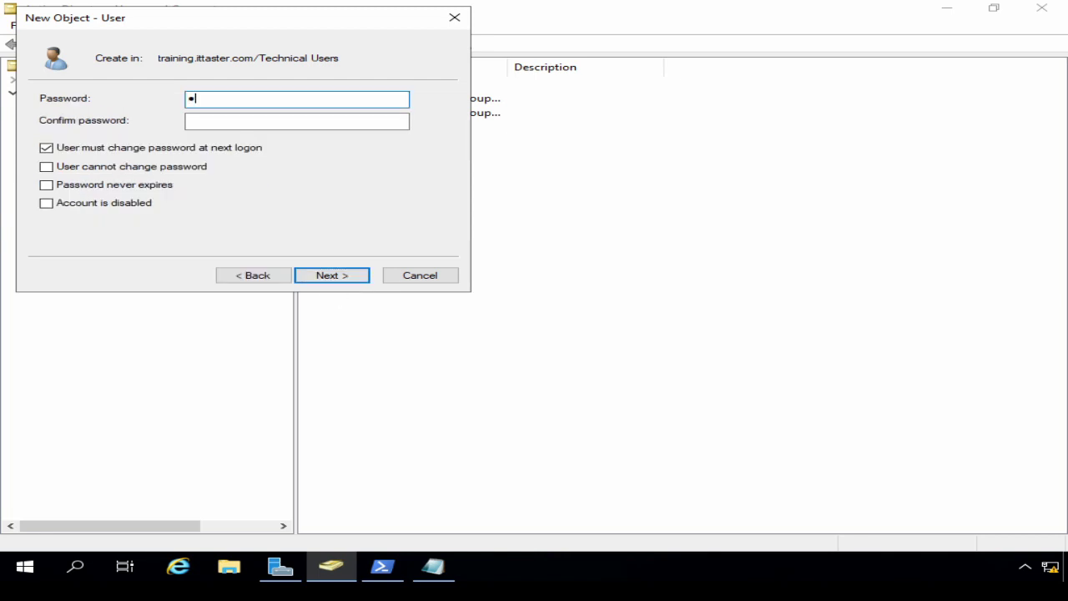
{"action": "left_click", "coordinate": [296, 120]}
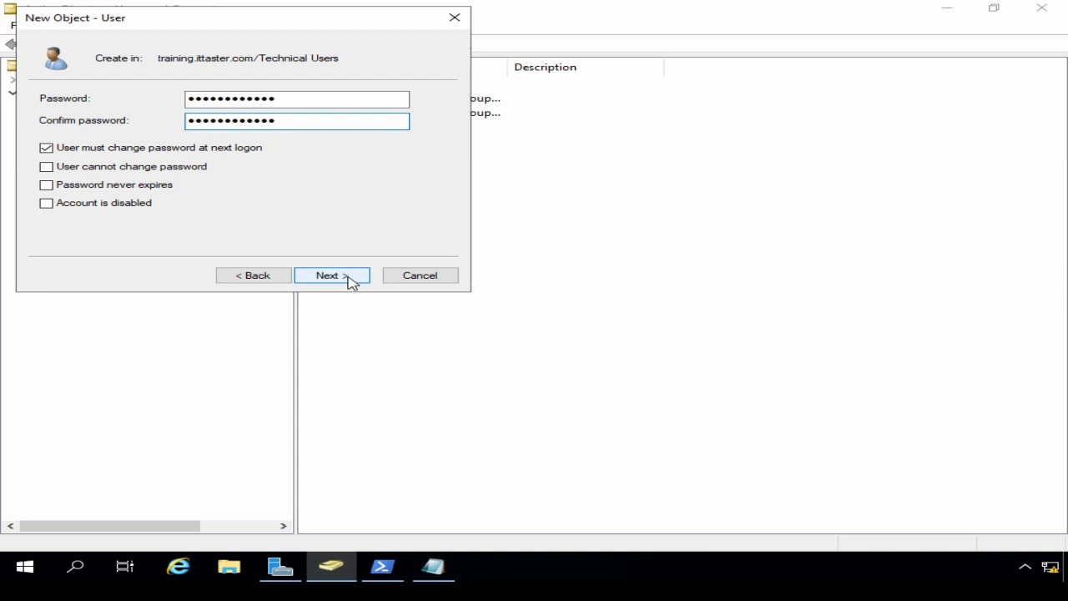
{"action": "left_click", "coordinate": [350, 280]}
{"action": "left_click", "coordinate": [350, 280]}
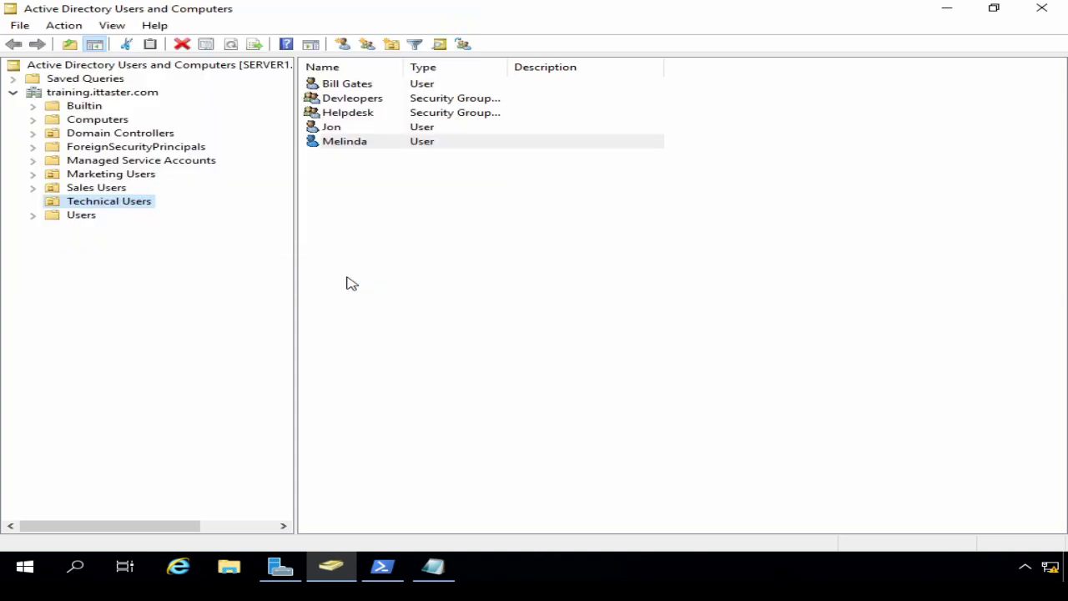
Step: Rerun the previous user lookup in PowerShell for melinda to list all her properties
{"action": "left_click", "coordinate": [383, 568]}
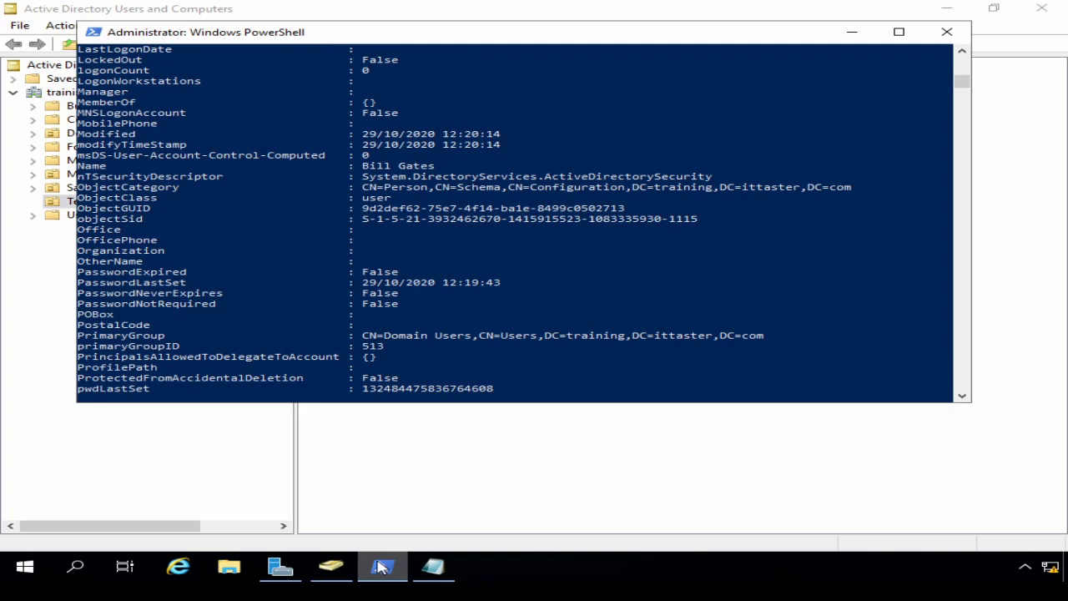
{"action": "key", "text": "Up"}
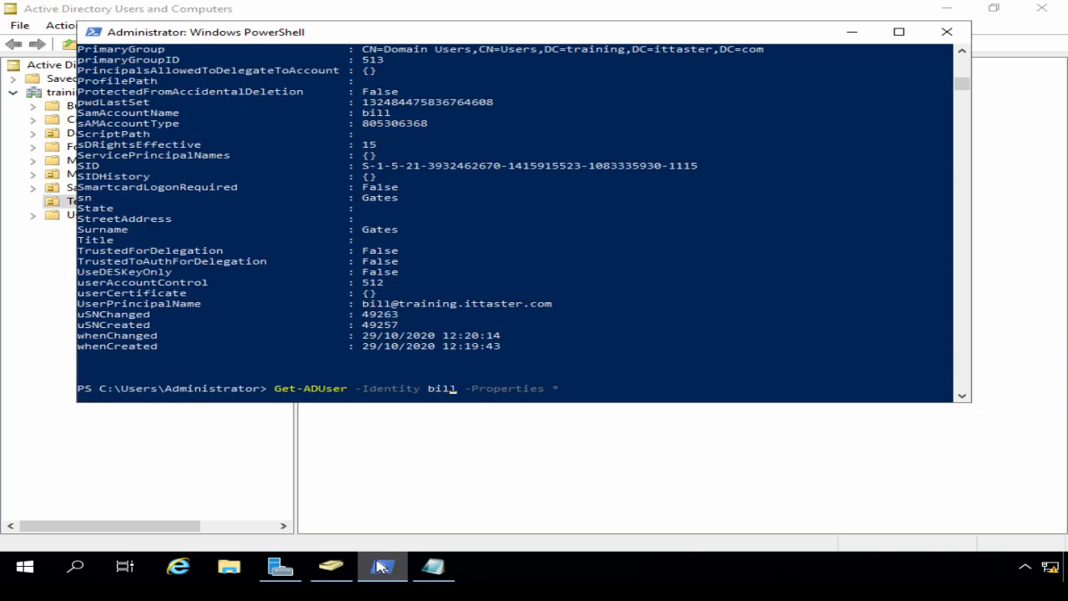
{"action": "key", "text": "BackSpace"}
{"action": "key", "text": "BackSpace"}
{"action": "key", "text": "BackSpace"}
{"action": "key", "text": "BackSpace"}
{"action": "type", "text": "melinda"}
{"action": "key", "text": "Return"}
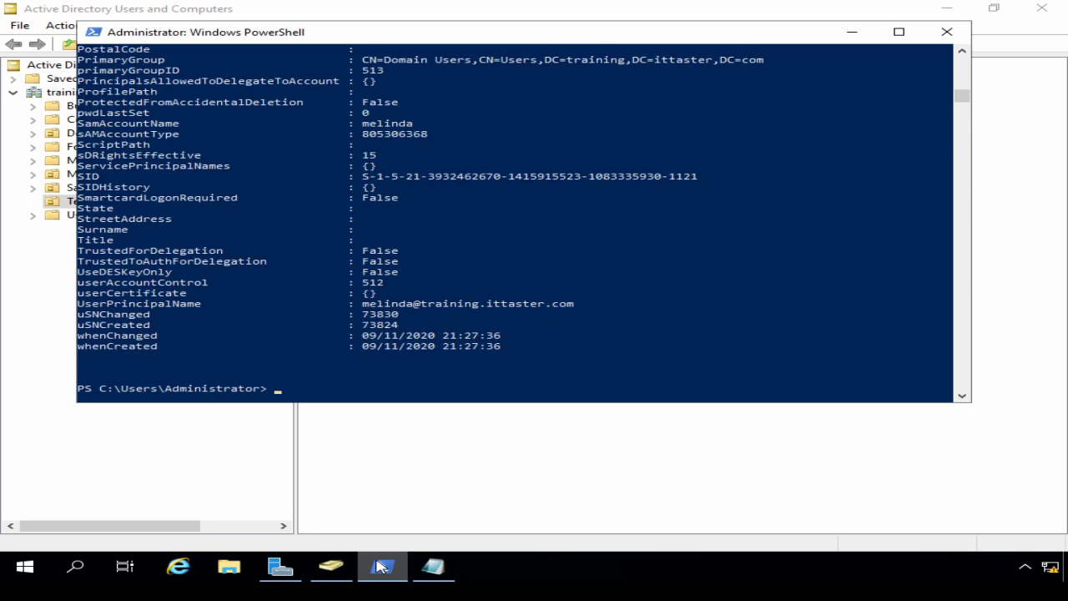
Step: Copy Melinda's Name through objectSid lines and bring Notepad back to the front
{"action": "scroll", "coordinate": [370, 307], "scroll_direction": "up", "scroll_amount": 8}
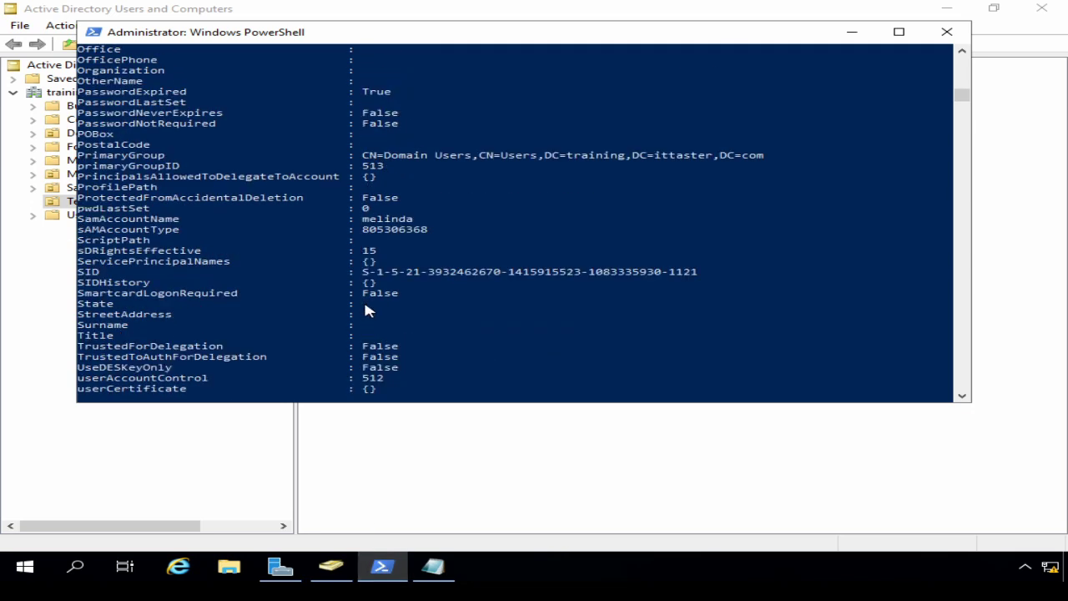
{"action": "scroll", "coordinate": [370, 309], "scroll_direction": "up", "scroll_amount": 3}
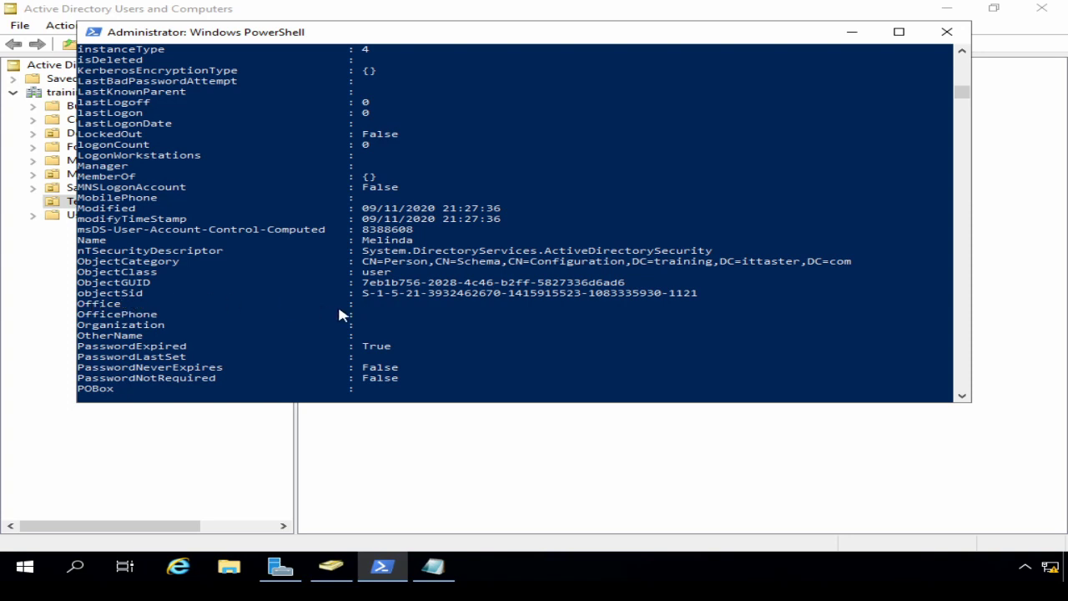
{"action": "left_click_drag", "start_coordinate": [715, 293], "coordinate": [70, 248]}
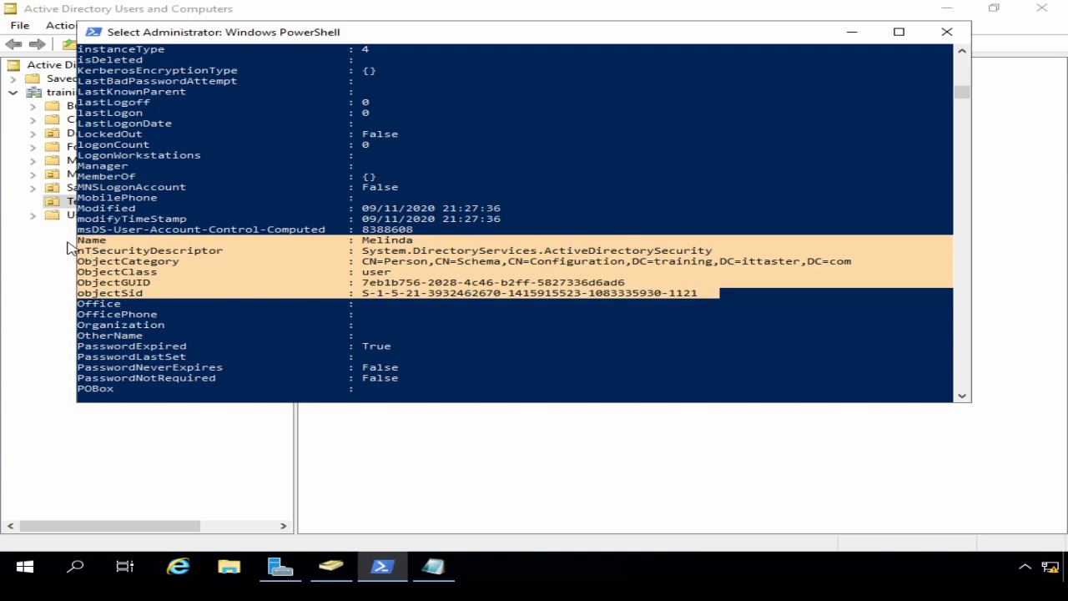
{"action": "key", "text": "Return"}
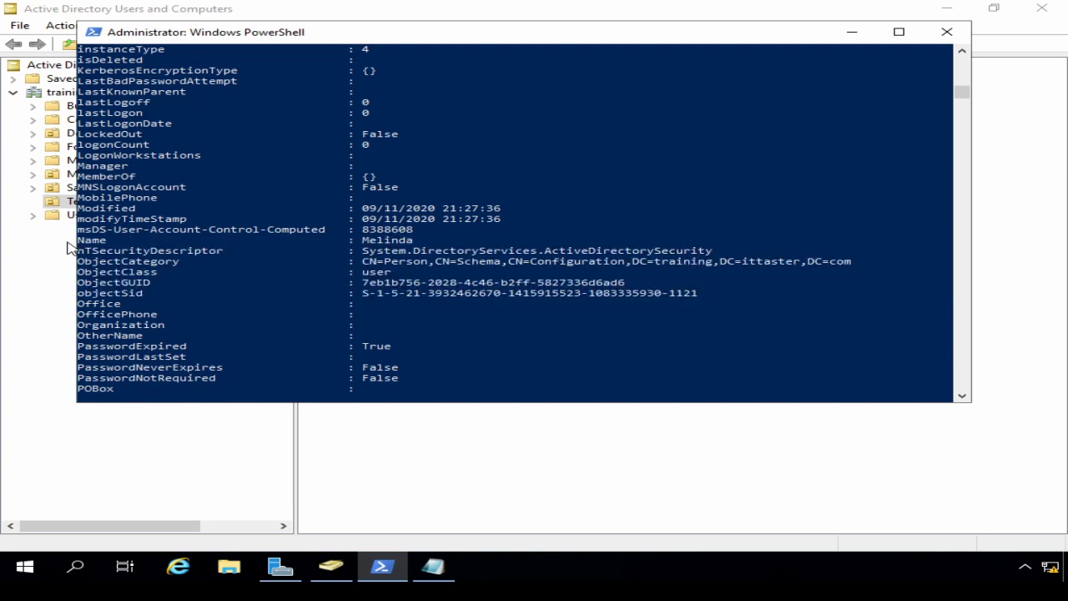
{"action": "left_click", "coordinate": [434, 567]}
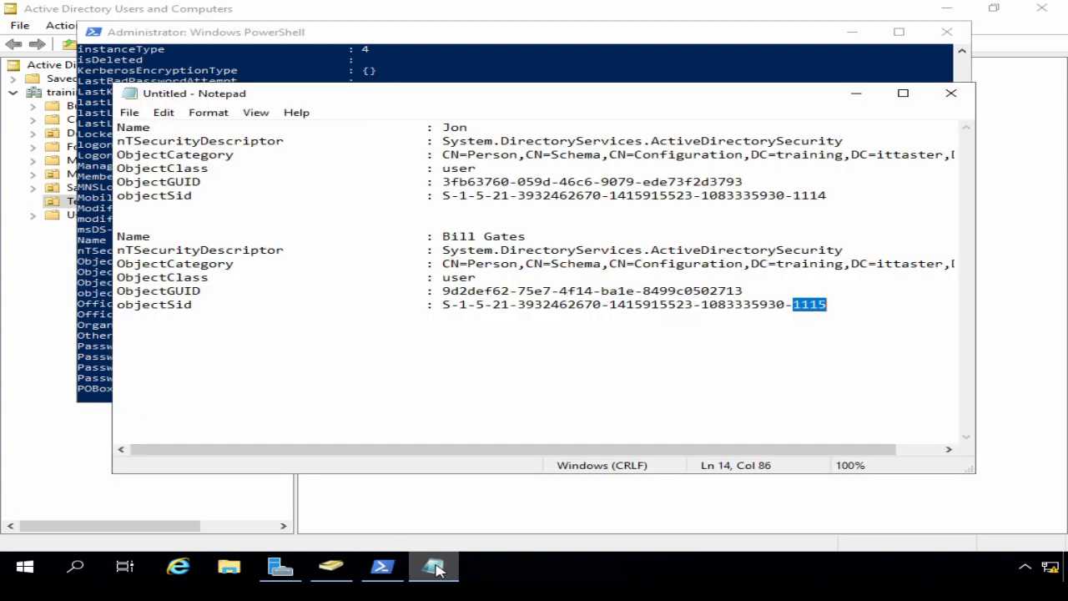
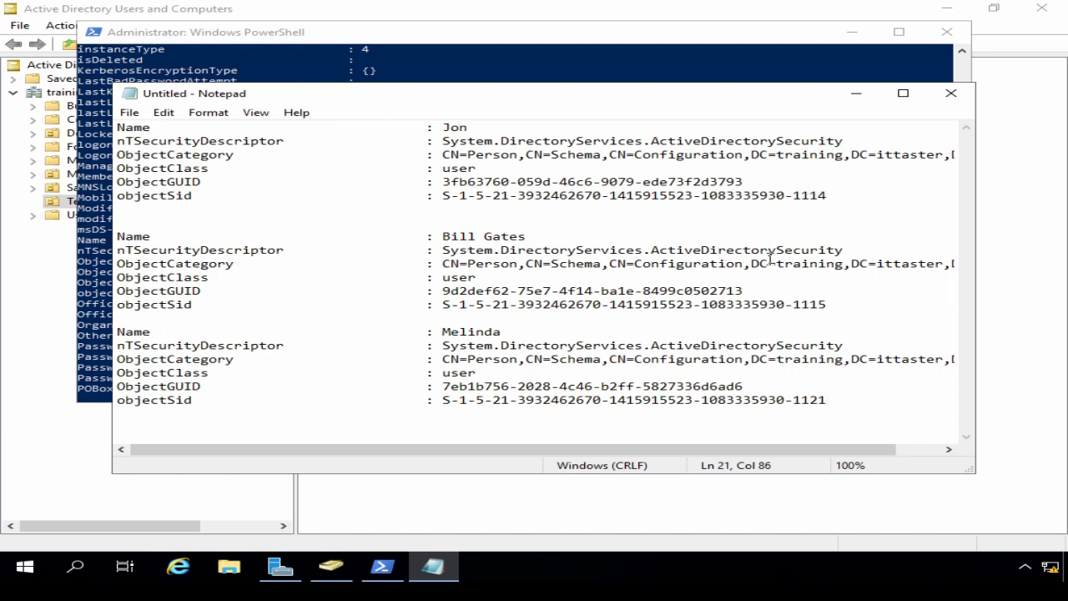
{"action": "scroll", "coordinate": [775, 259], "scroll_direction": "left", "scroll_amount": 2}
Step: Delete the Melinda user account from Active Directory and confirm the deletion
{"action": "left_click", "coordinate": [327, 570]}
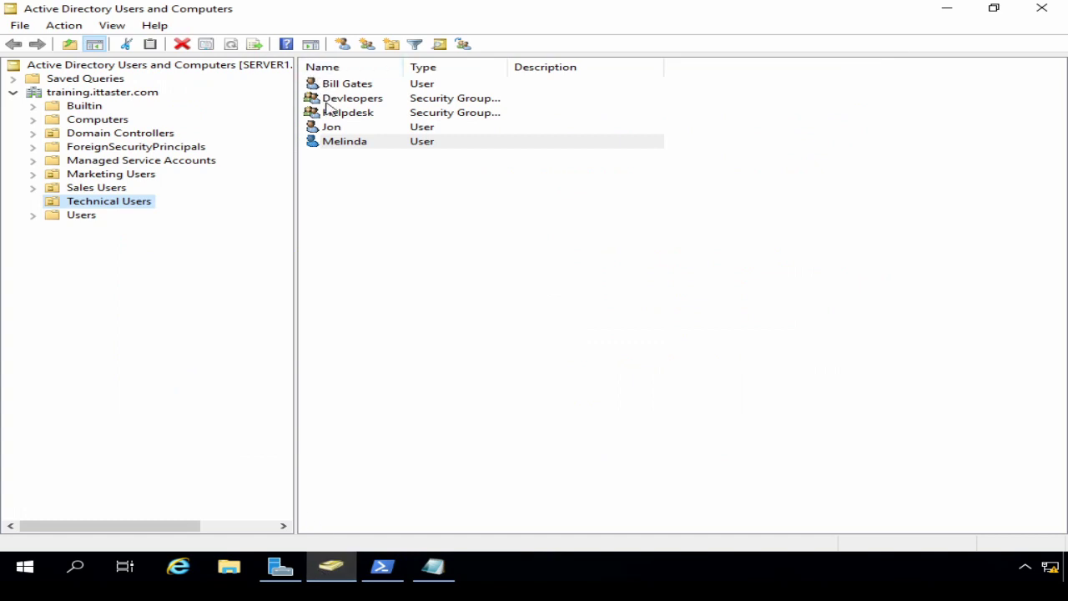
{"action": "right_click", "coordinate": [335, 146]}
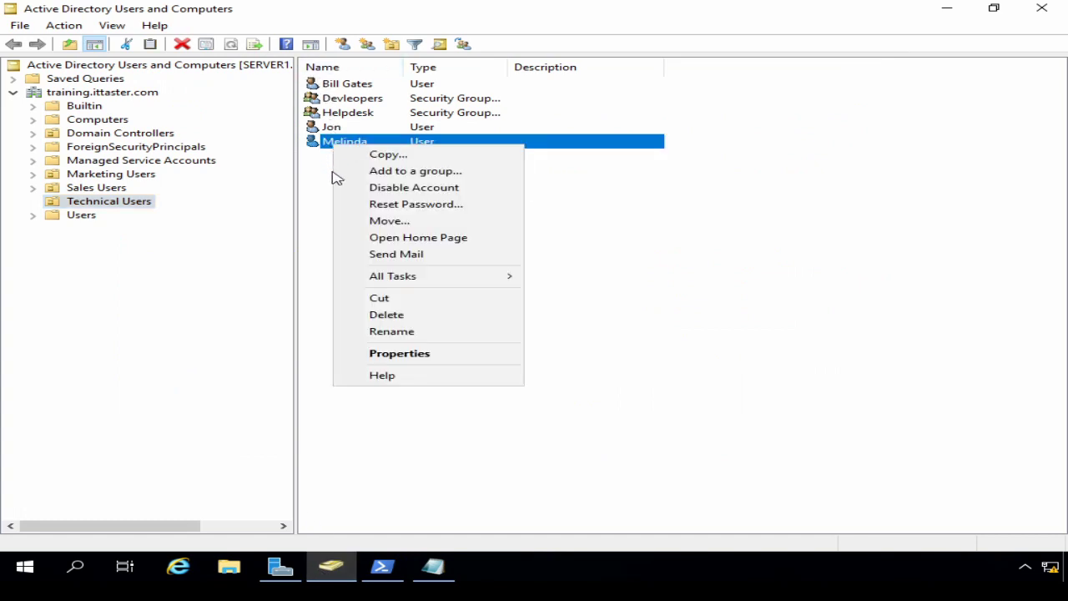
{"action": "left_click", "coordinate": [380, 316]}
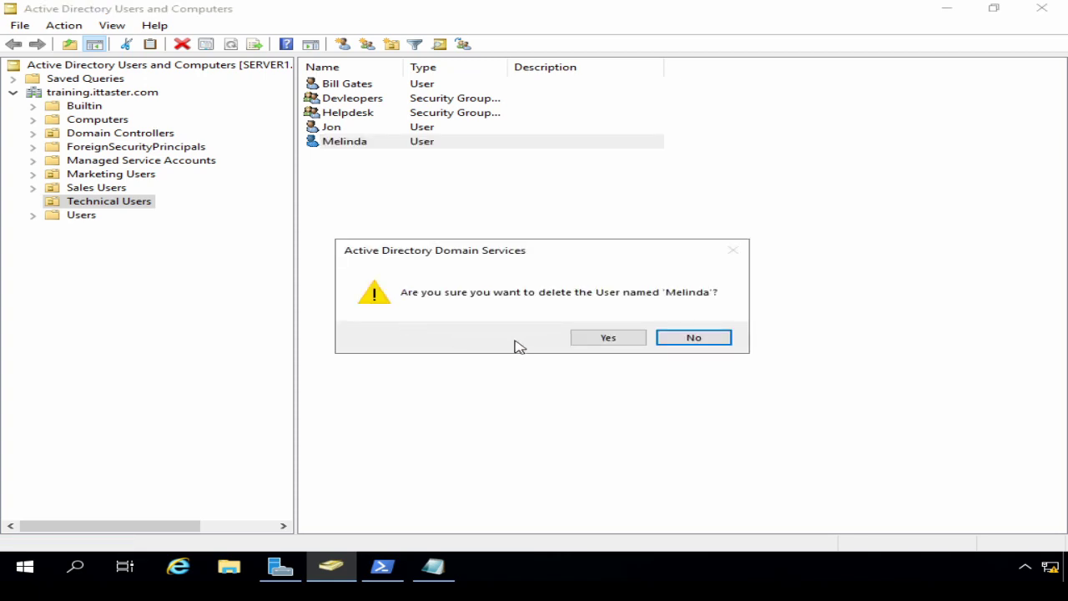
{"action": "left_click", "coordinate": [601, 339]}
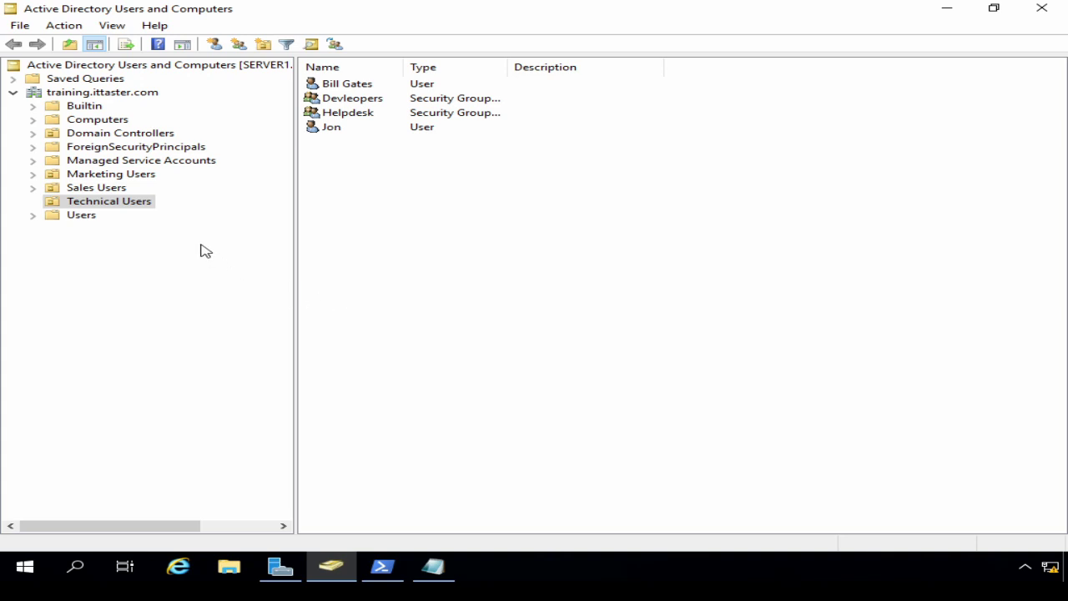
Step: Create a new user Melinda with logon name melinda in Technical Users, setting a password
{"action": "right_click", "coordinate": [117, 203]}
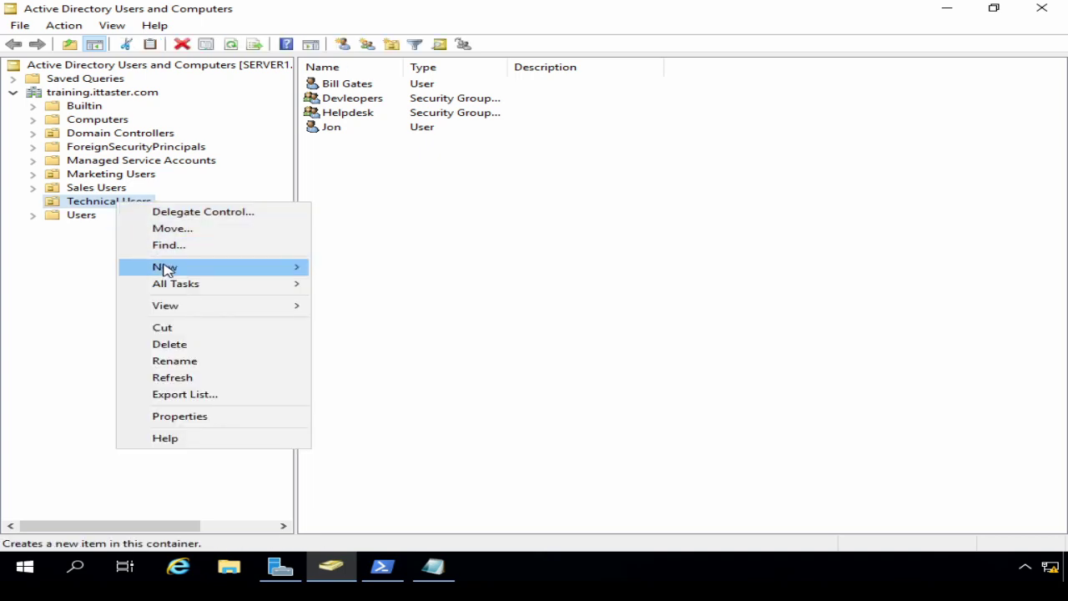
{"action": "mouse_move", "coordinate": [165, 270]}
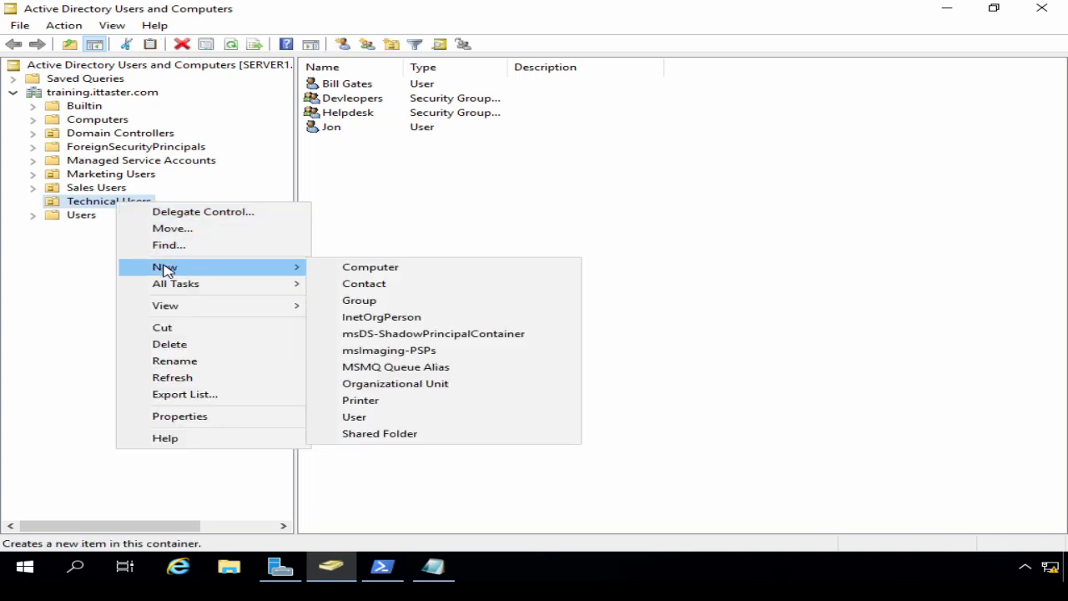
{"action": "left_click", "coordinate": [359, 417]}
{"action": "type", "text": "Melinda"}
{"action": "key", "text": "Tab"}
{"action": "key", "text": "Tab"}
{"action": "key", "text": "Tab"}
{"action": "key", "text": "Tab"}
{"action": "type", "text": "melinda"}
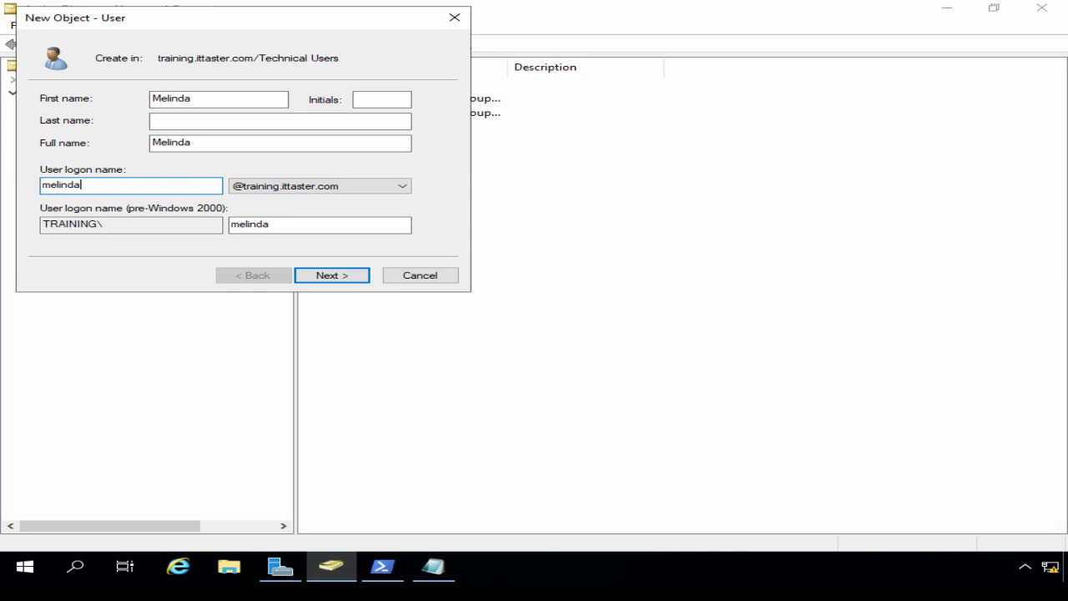
{"action": "left_click", "coordinate": [326, 276]}
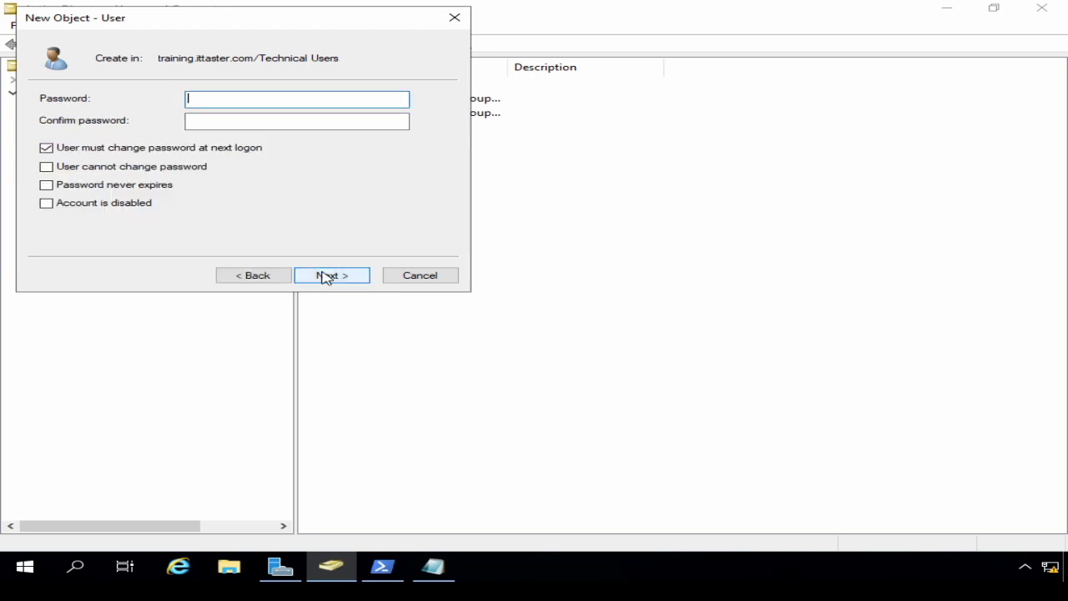
{"action": "key", "text": "Tab"}
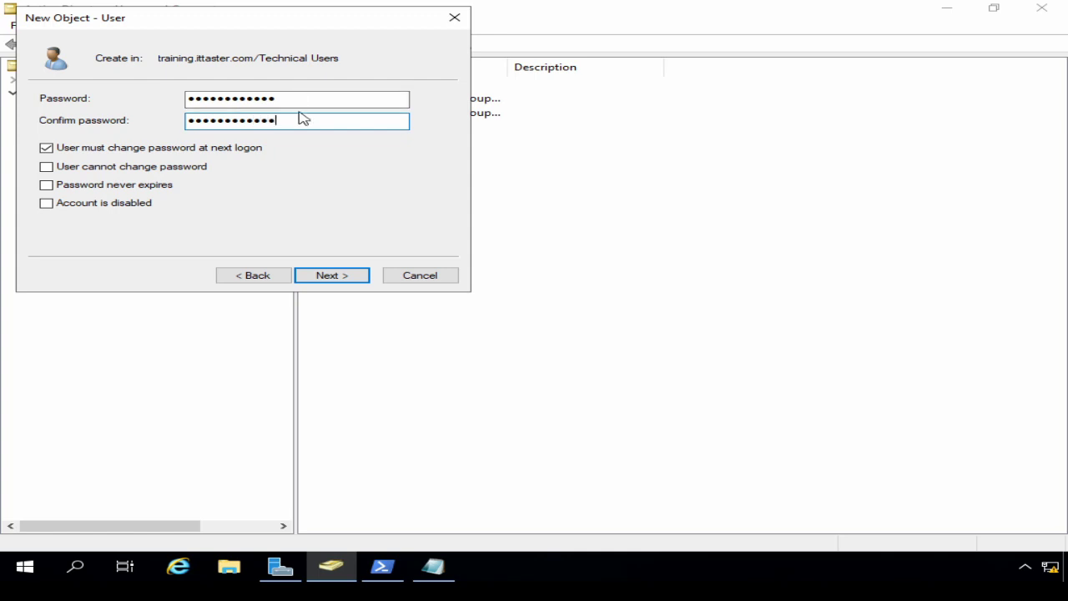
{"action": "left_click", "coordinate": [331, 274]}
{"action": "left_click", "coordinate": [331, 276]}
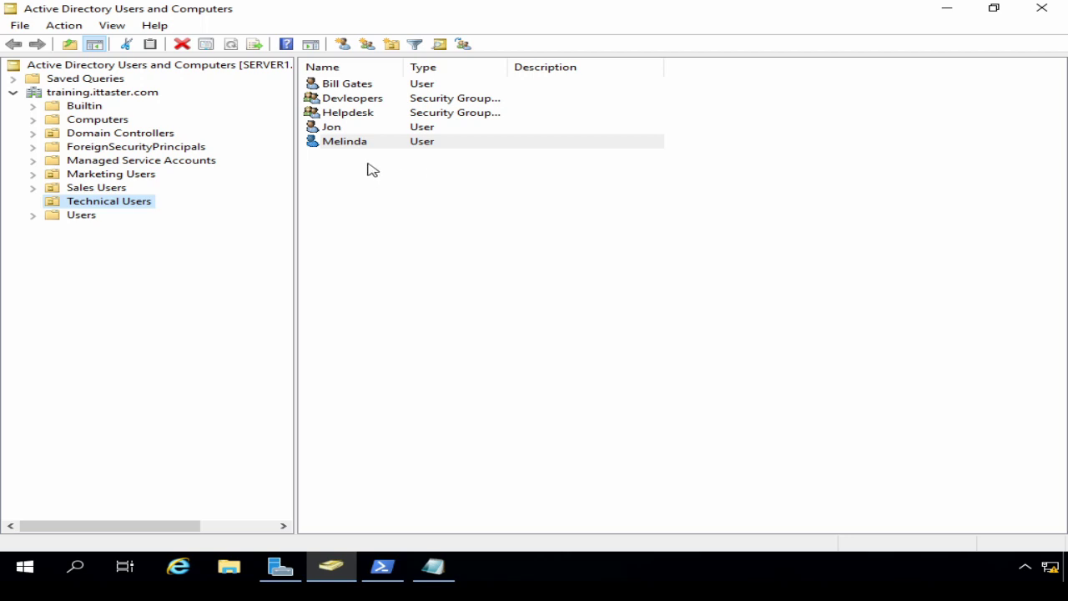
Step: Rerun Get-ADUser -Identity melinda -Properties * and copy the Name through objectSid lines
{"action": "left_click", "coordinate": [380, 574]}
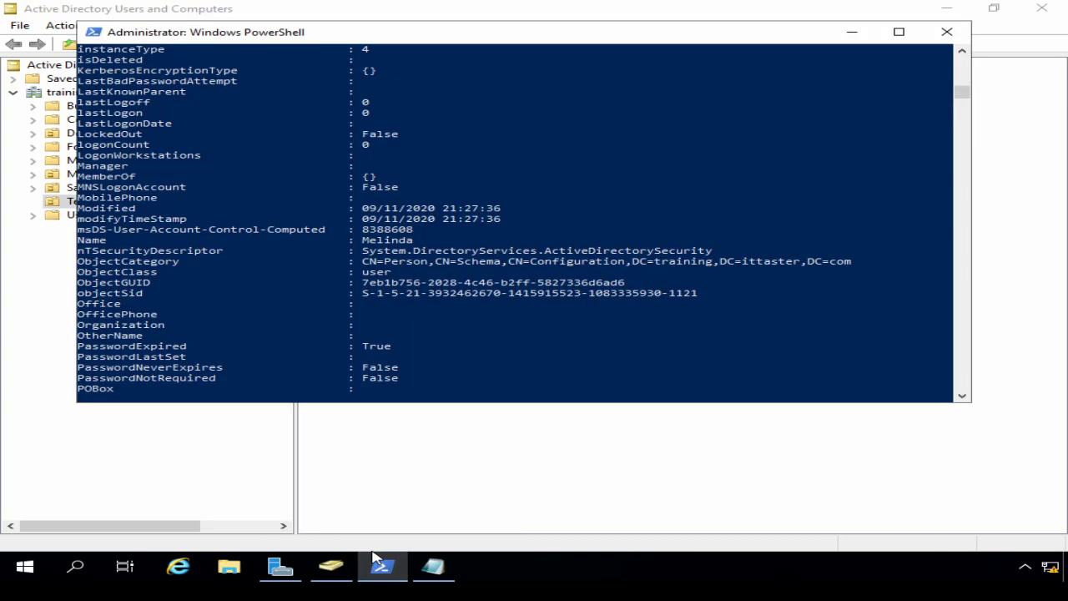
{"action": "key", "text": "Up"}
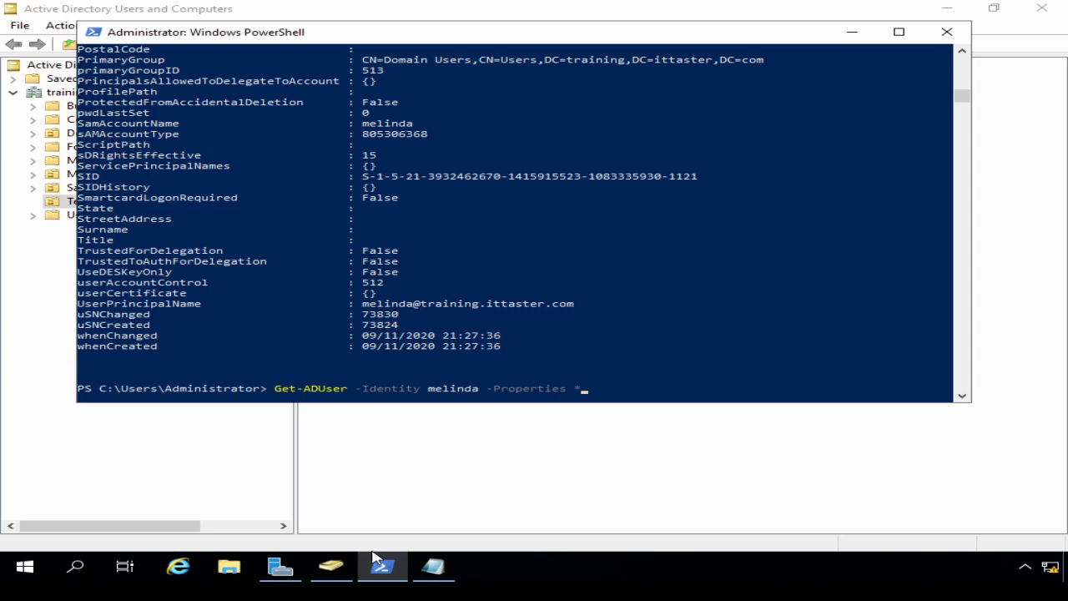
{"action": "key", "text": "Return"}
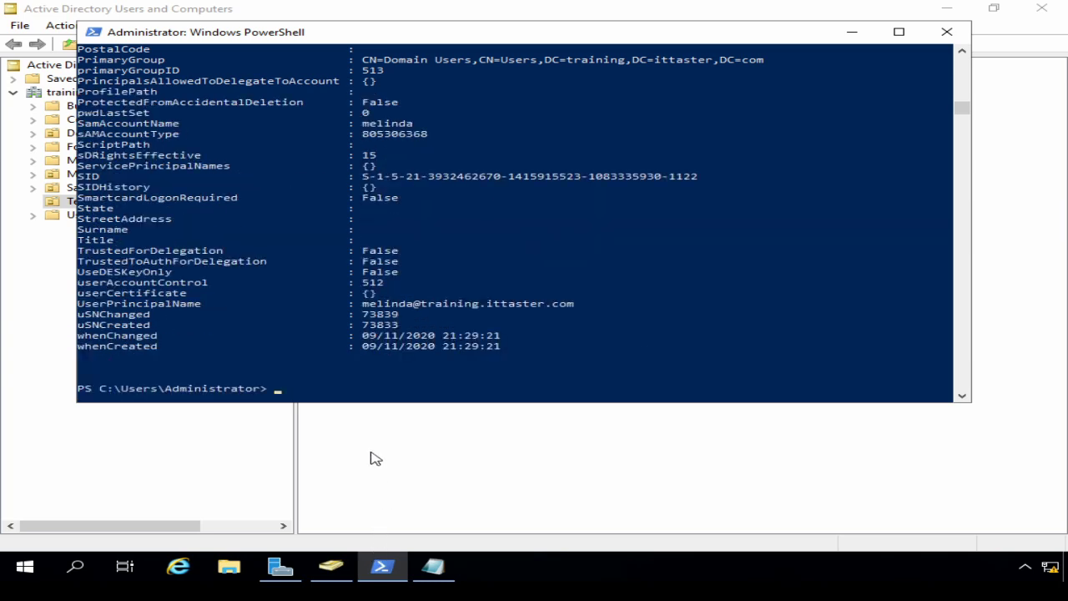
{"action": "scroll", "coordinate": [392, 286], "scroll_direction": "up", "scroll_amount": 4}
{"action": "scroll", "coordinate": [392, 286], "scroll_direction": "up", "scroll_amount": 3}
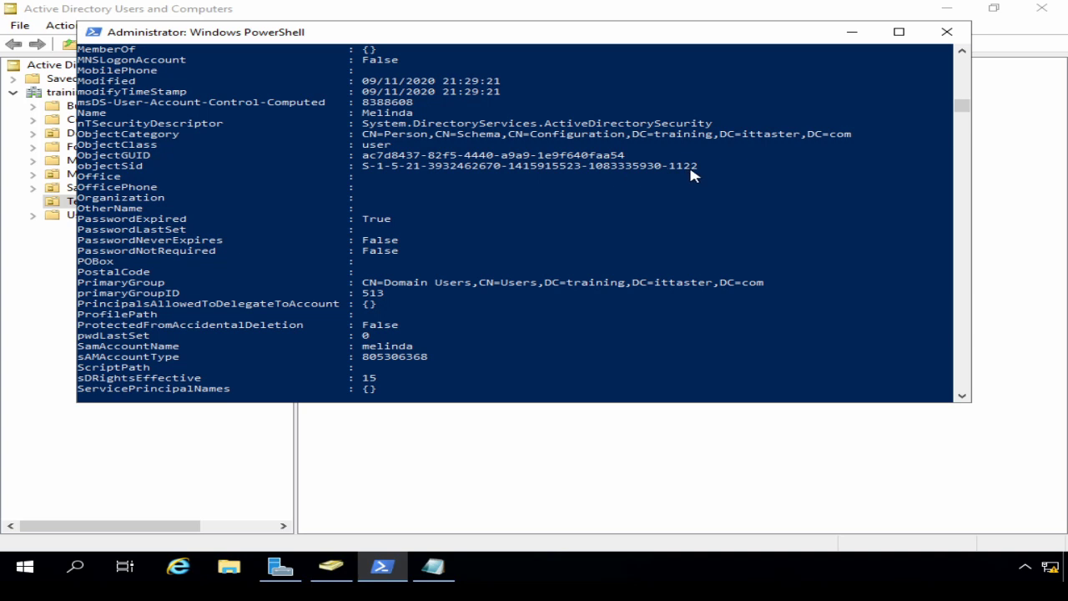
{"action": "left_click_drag", "start_coordinate": [699, 166], "coordinate": [58, 112]}
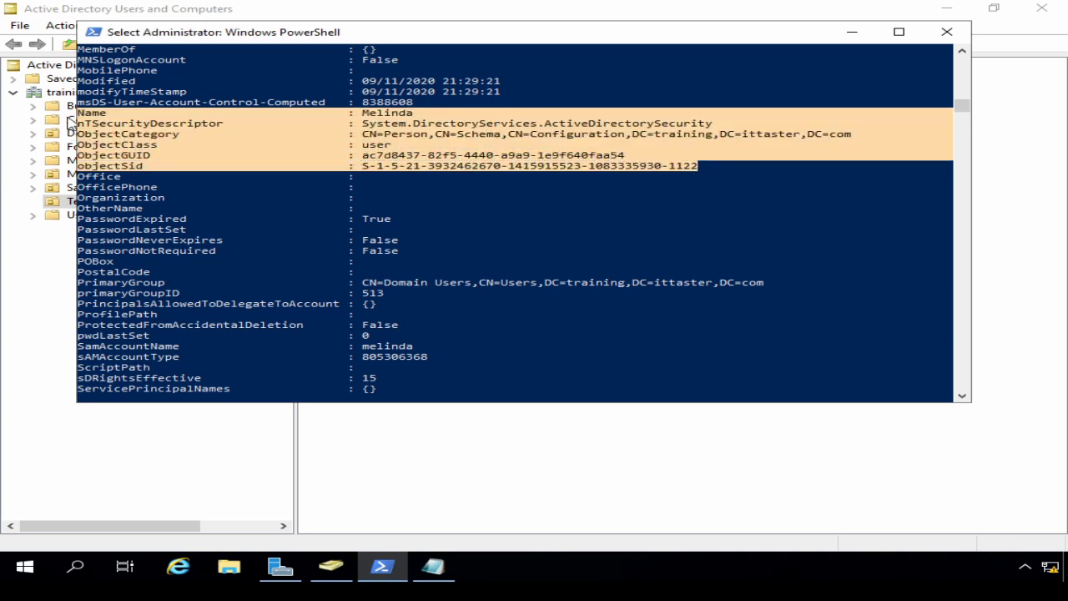
{"action": "key", "text": "Return"}
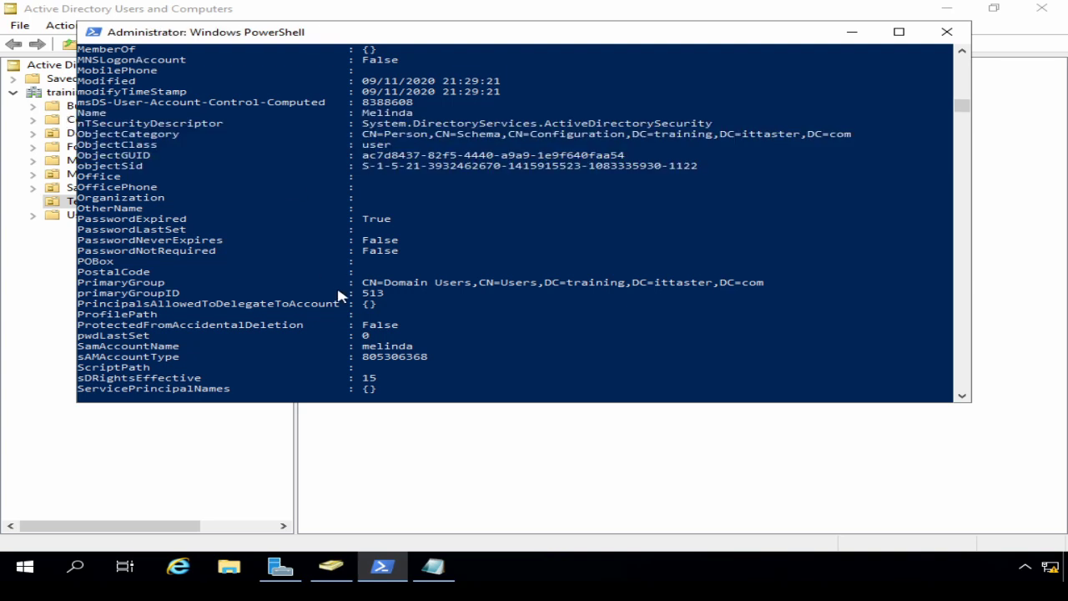
Step: Paste the recreated Melinda record below the original in Notepad, then select the original's name
{"action": "left_click", "coordinate": [432, 567]}
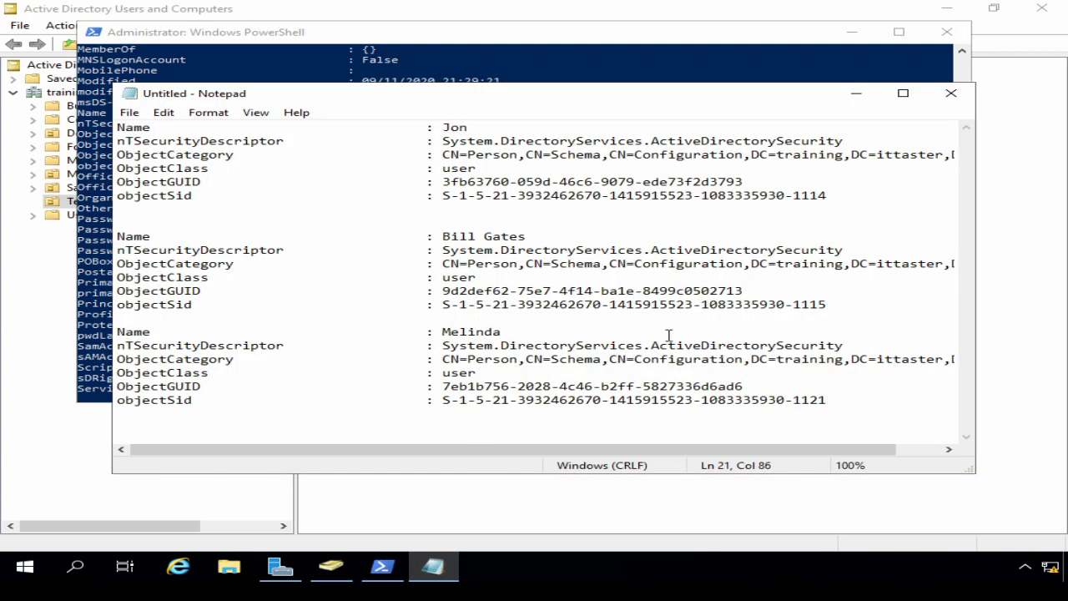
{"action": "scroll", "coordinate": [661, 338], "scroll_direction": "right", "scroll_amount": 1}
{"action": "scroll", "coordinate": [661, 337], "scroll_direction": "left", "scroll_amount": 1}
{"action": "key", "text": "Return"}
{"action": "key", "text": "Return"}
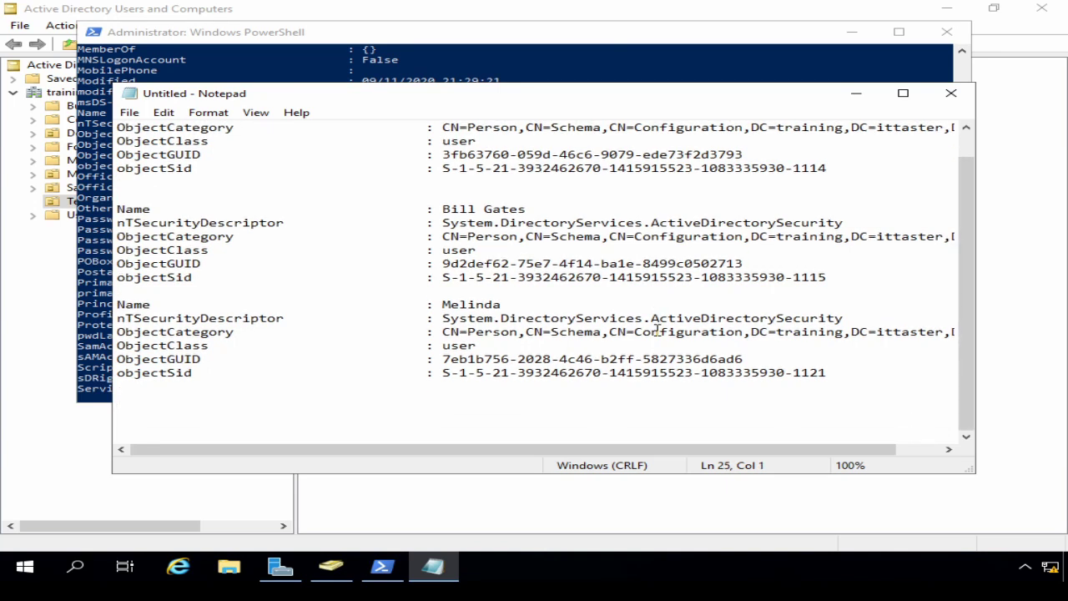
{"action": "key", "text": "ctrl+v"}
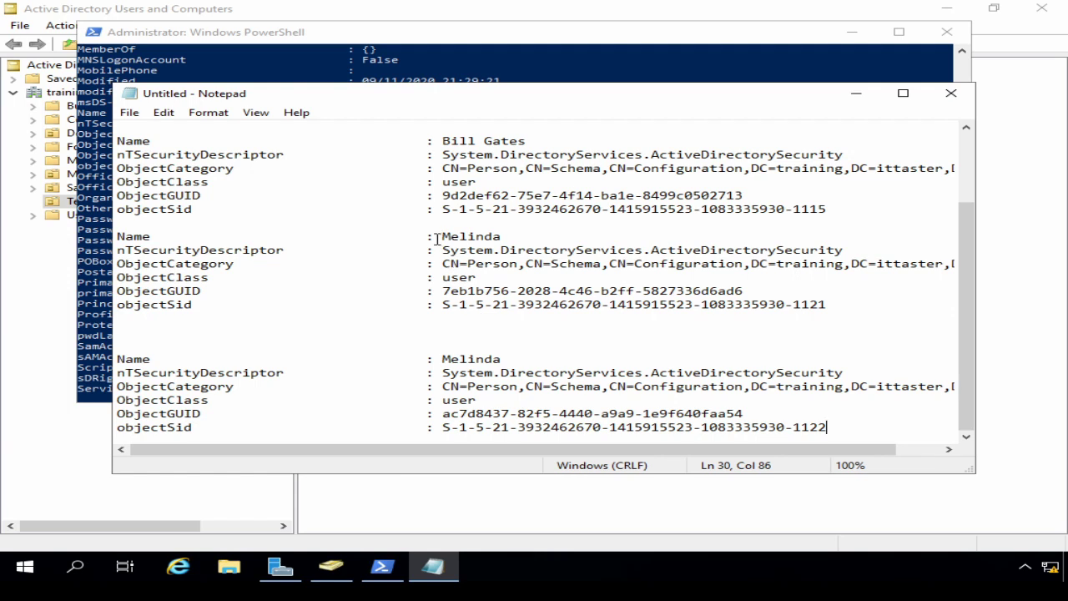
{"action": "left_click_drag", "start_coordinate": [434, 237], "coordinate": [502, 237]}
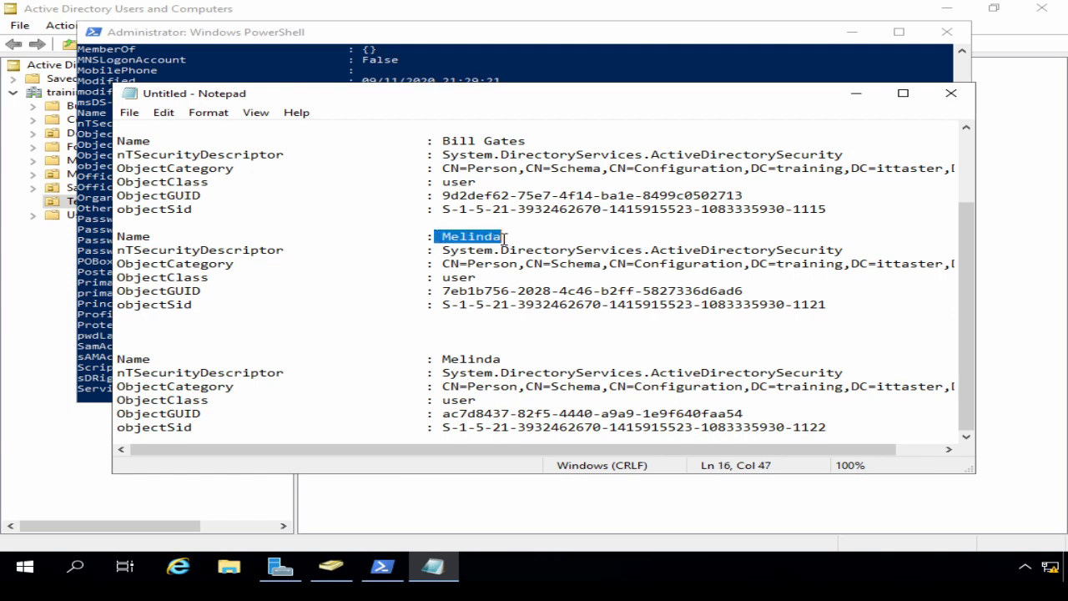